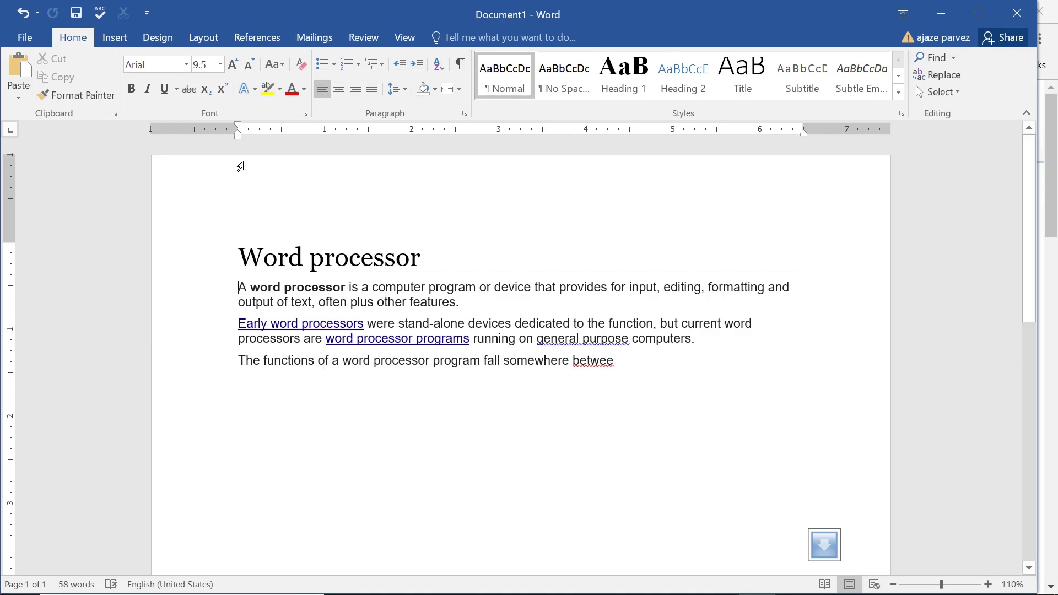
# Switch the ribbon to the Layout tab to show margin, indent and spacing options.
pyautogui.click(200, 38)
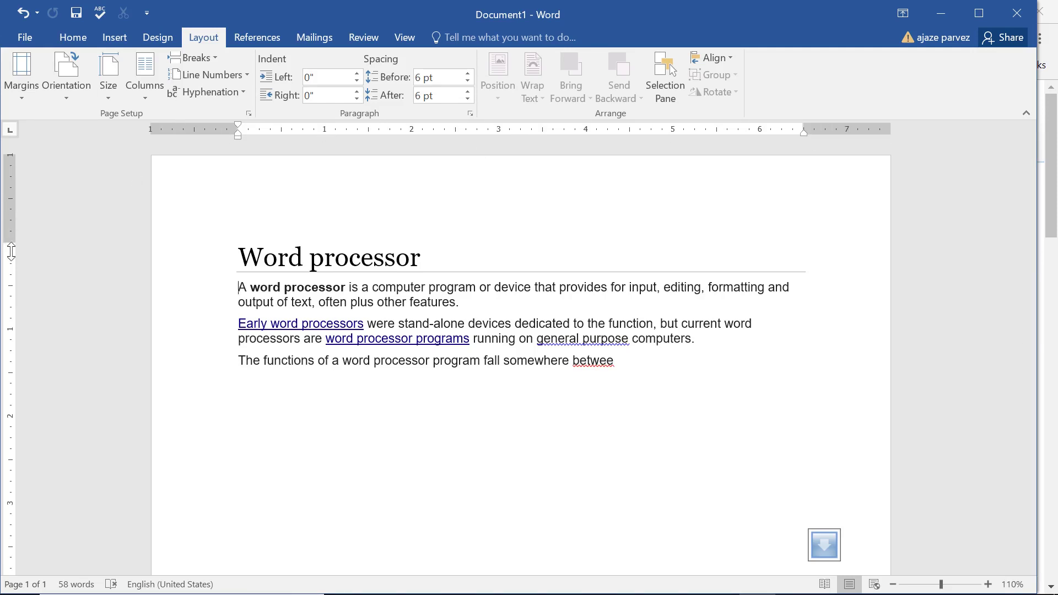
# Narrow the top, right and left page margins on the rulers so the text runs wider.
pyautogui.moveTo(11, 251); pyautogui.dragTo(13, 223)
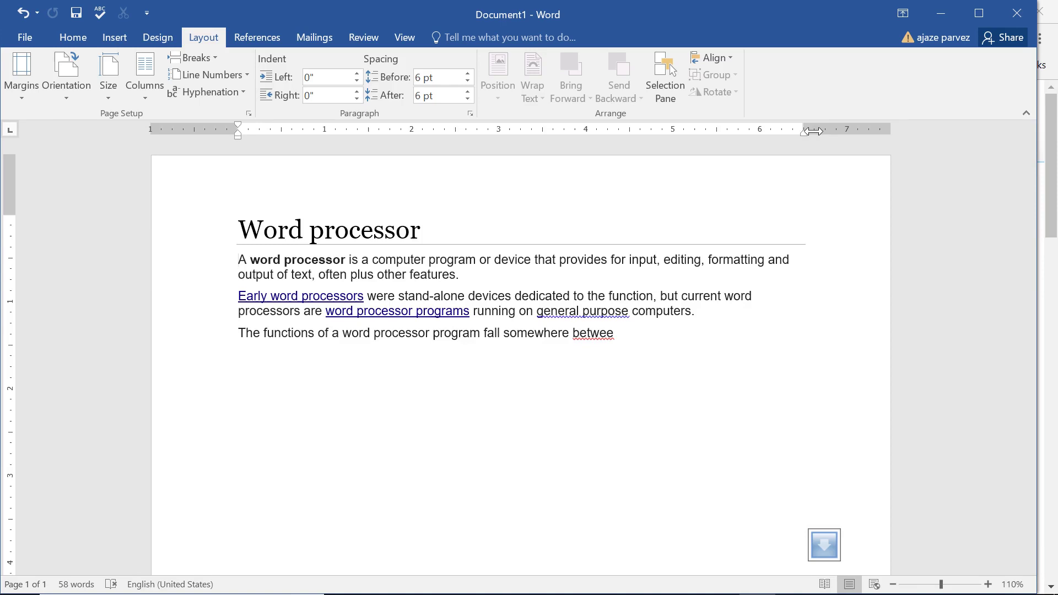
pyautogui.moveTo(807, 130); pyautogui.dragTo(831, 130)
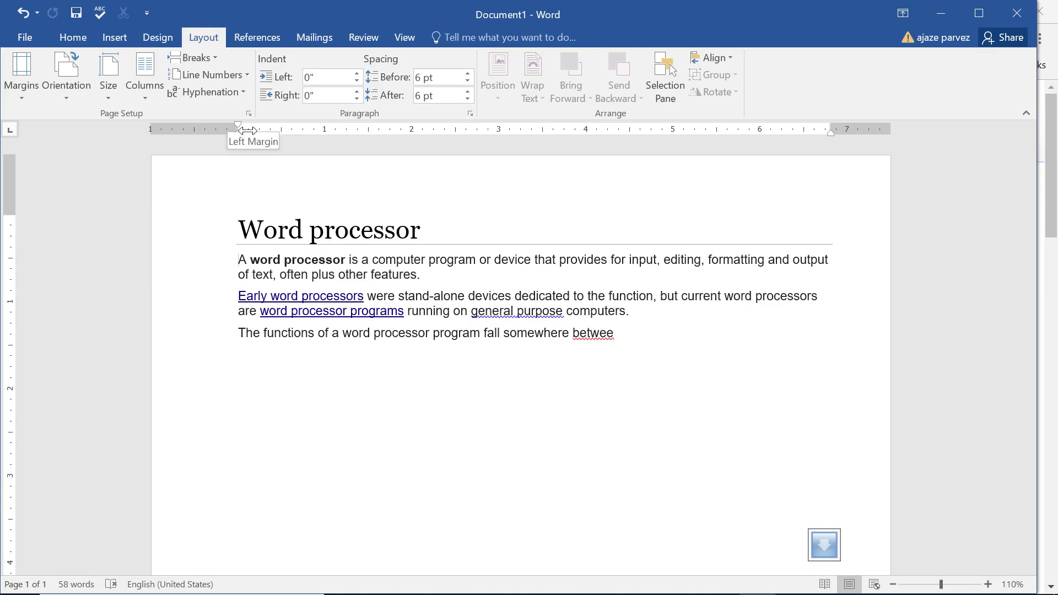
pyautogui.moveTo(238, 131); pyautogui.dragTo(215, 132)
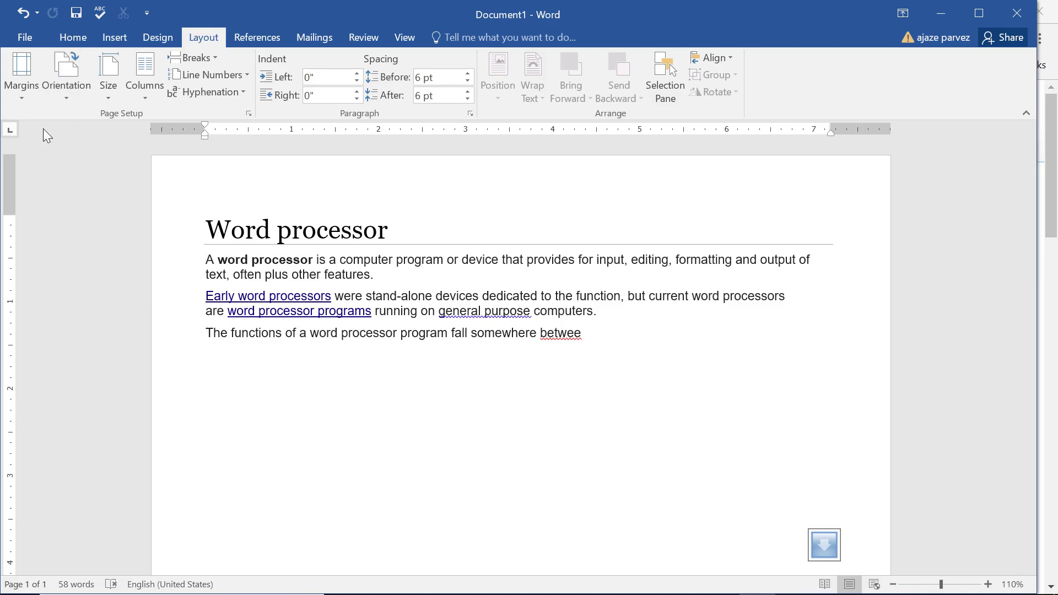
# Apply the Wide margin preset with 2" sides, then bring up Custom Margins.
pyautogui.click(14, 94)
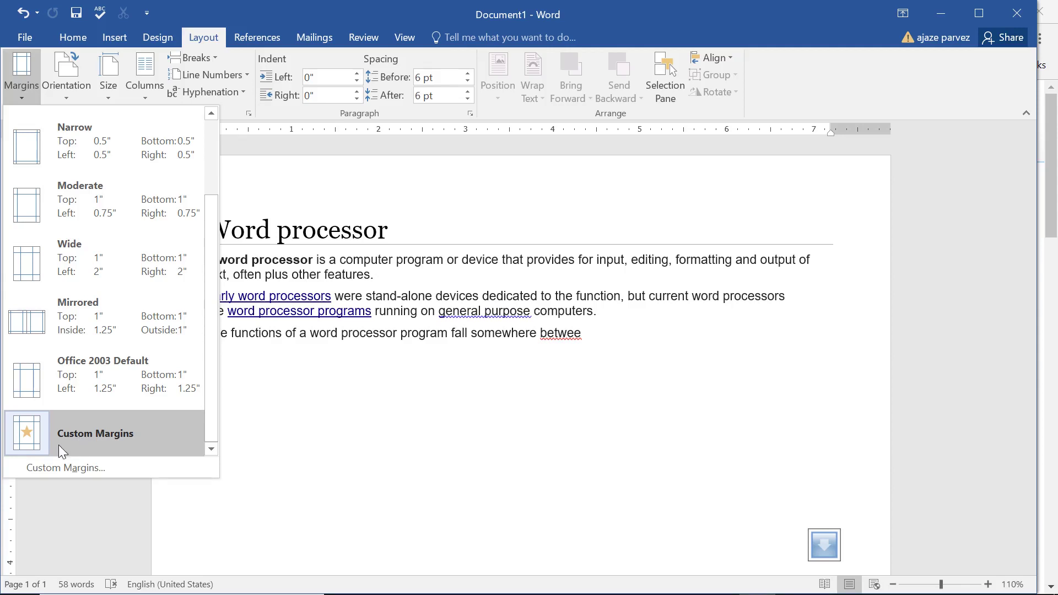
pyautogui.click(94, 271)
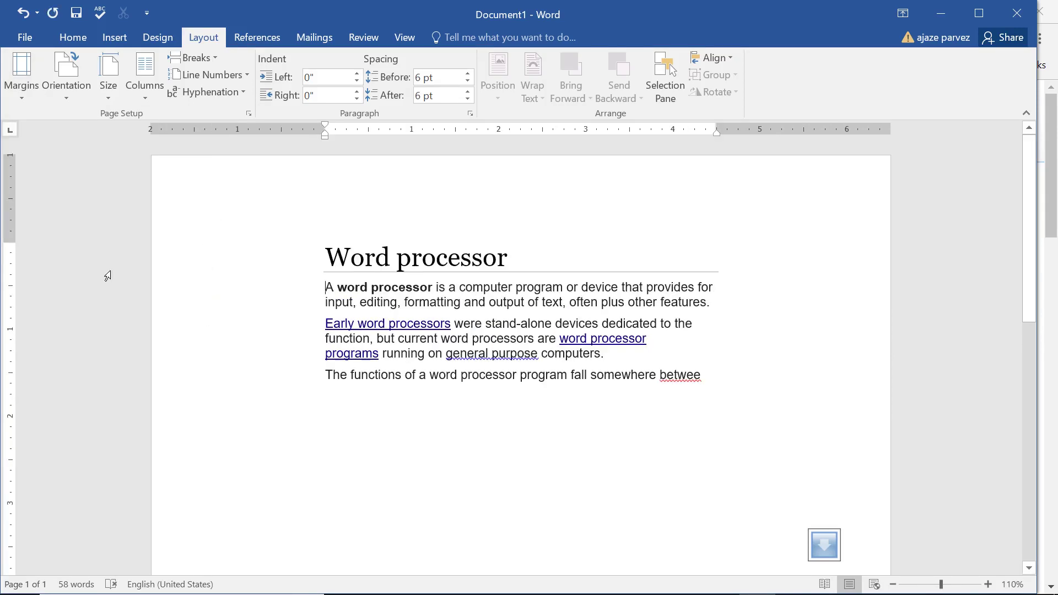
pyautogui.click(22, 98)
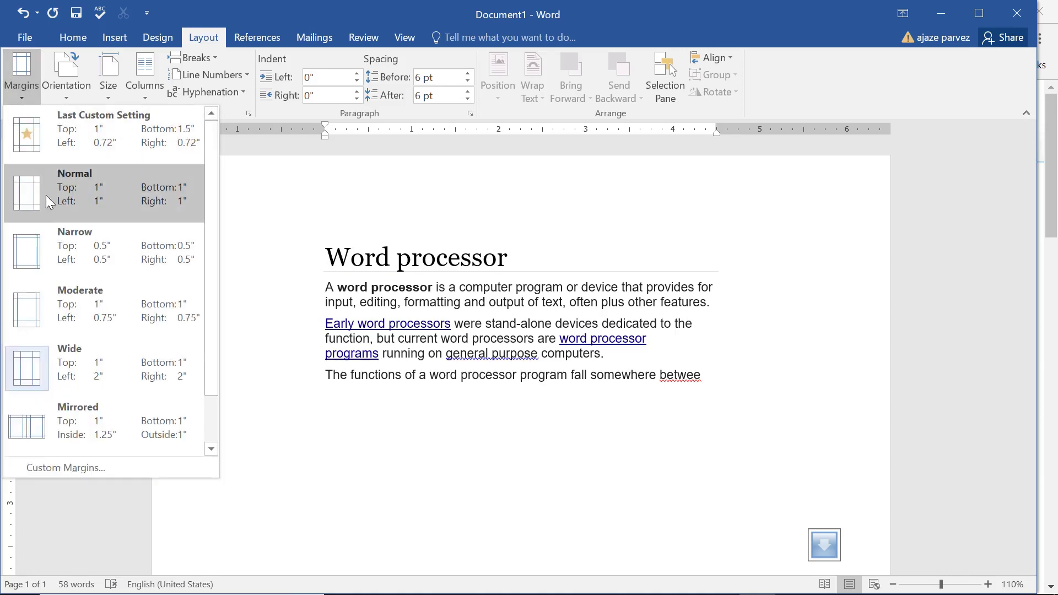
pyautogui.click(62, 467)
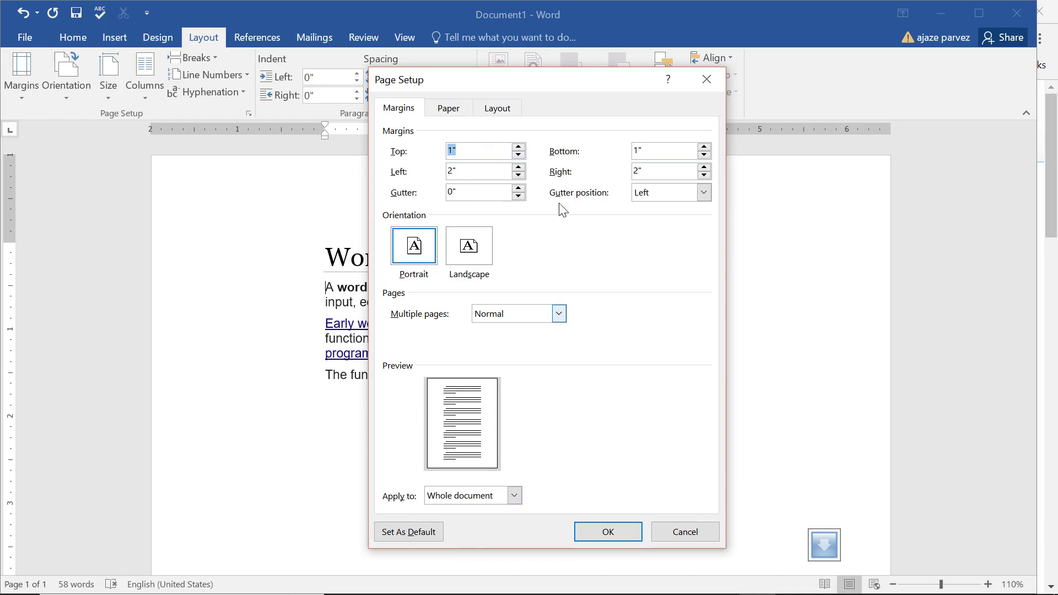
# Set the top margin to 1.2" and the left margin to 1" in Page Setup.
pyautogui.click(519, 147)
pyautogui.click(519, 147)
pyautogui.click(518, 147)
pyautogui.click(518, 147)
pyautogui.click(518, 156)
pyautogui.click(518, 156)
pyautogui.click(519, 175)
pyautogui.click(519, 175)
pyautogui.click(519, 176)
pyautogui.click(519, 175)
pyautogui.click(519, 175)
pyautogui.click(519, 176)
pyautogui.click(518, 175)
pyautogui.click(704, 167)
# Set the right margin to 0.6", applied to the whole document.
pyautogui.click(704, 167)
pyautogui.click(704, 167)
pyautogui.click(704, 167)
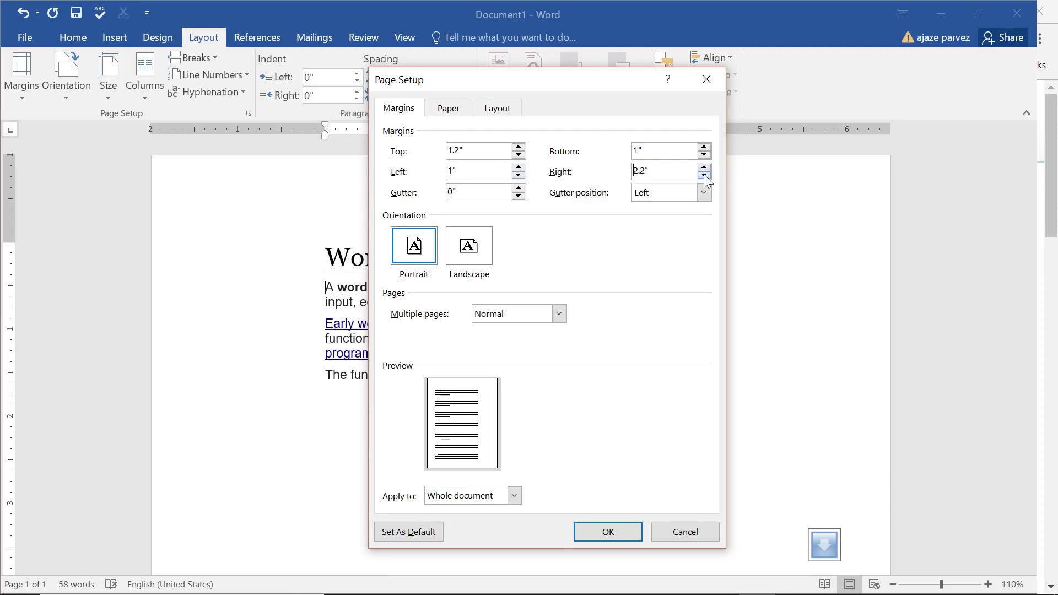
pyautogui.click(704, 175)
pyautogui.click(704, 175)
pyautogui.click(705, 175)
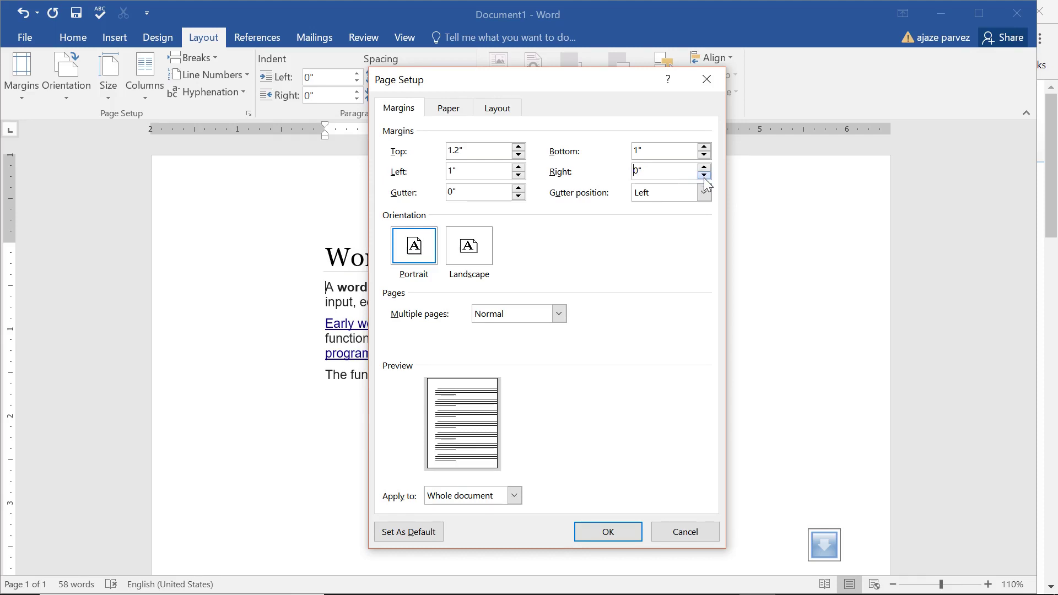
pyautogui.click(704, 167)
pyautogui.click(705, 167)
pyautogui.click(706, 169)
pyautogui.click(706, 170)
pyautogui.click(706, 169)
pyautogui.click(706, 169)
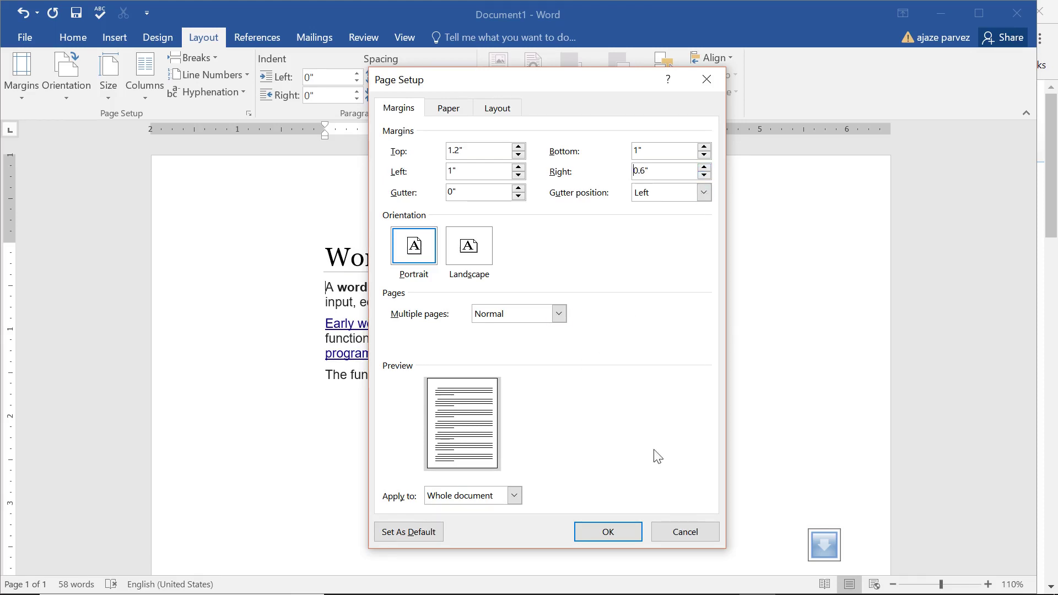
pyautogui.click(521, 501)
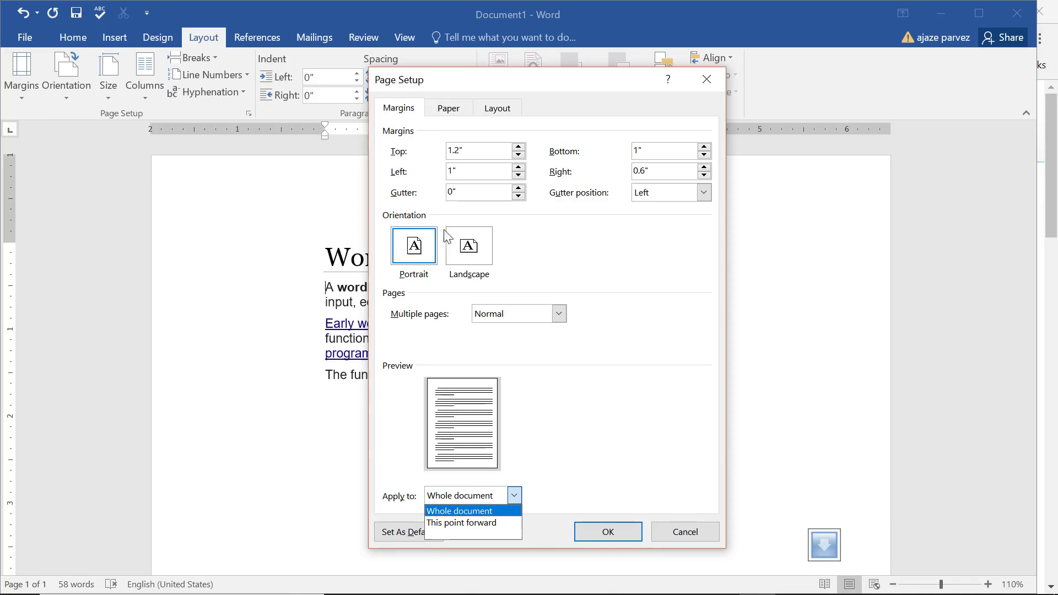
pyautogui.click(589, 399)
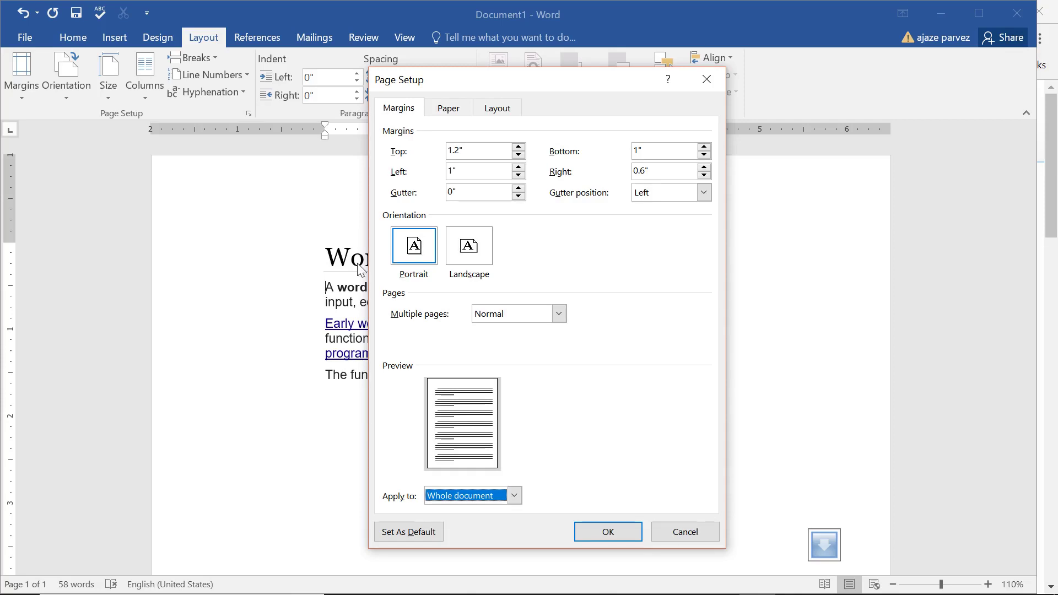
pyautogui.click(453, 110)
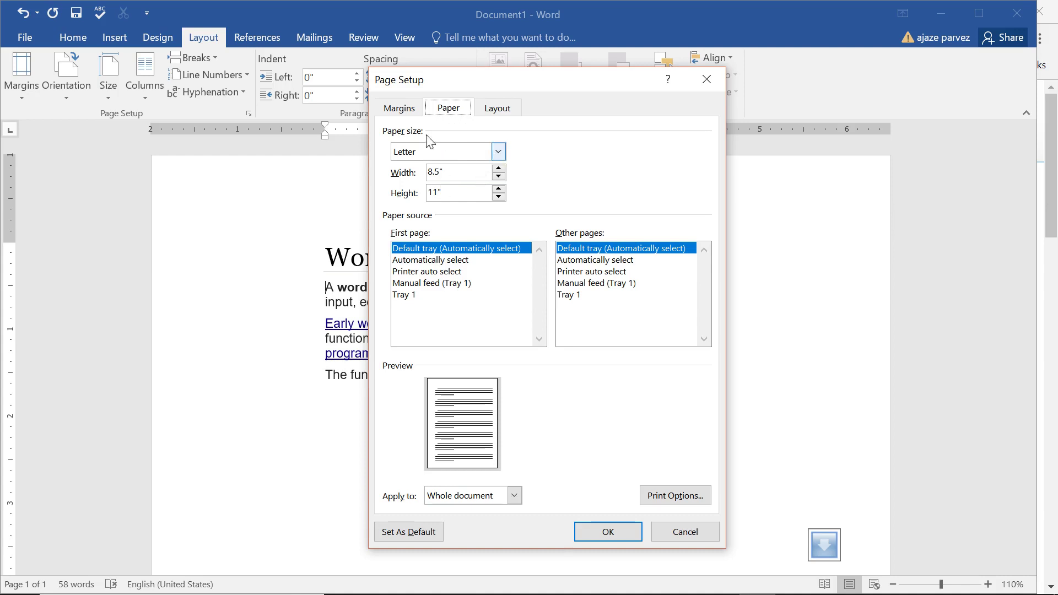
# Switch the page orientation to Landscape.
pyautogui.click(411, 110)
pyautogui.click(468, 247)
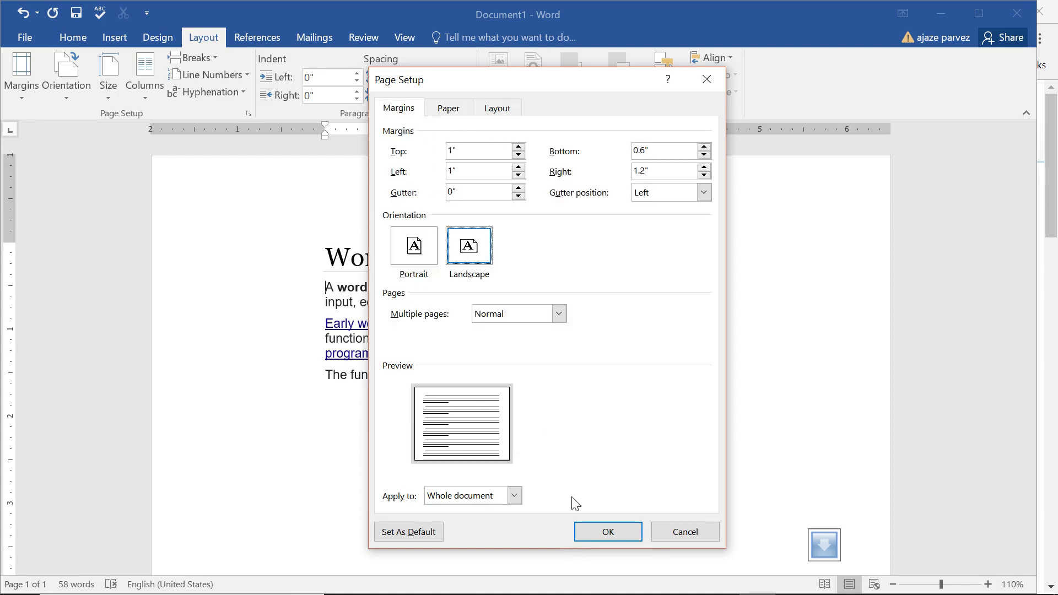
pyautogui.click(460, 113)
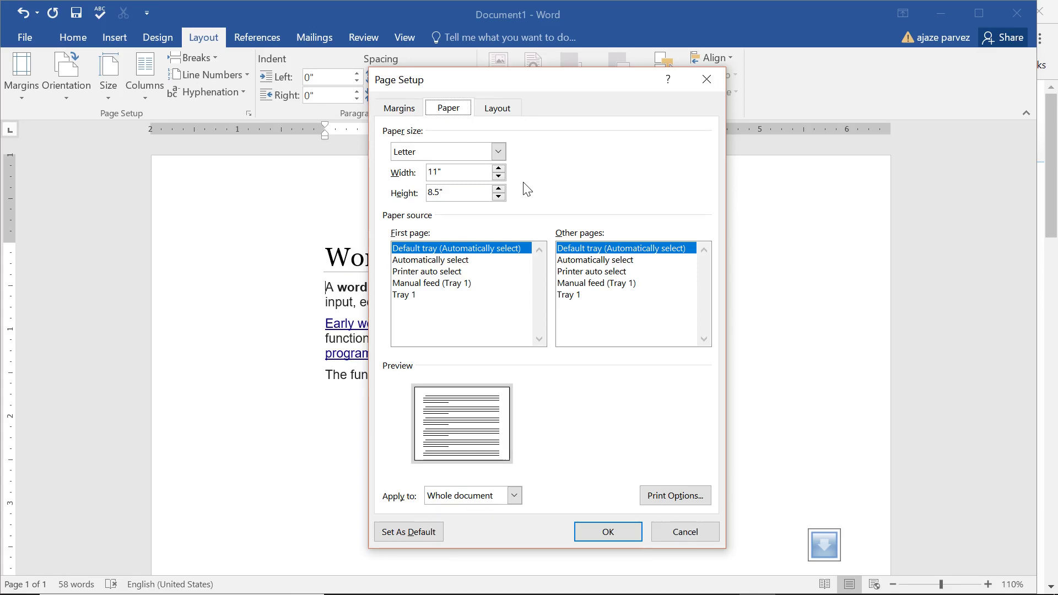
# Raise the paper width to a custom 11.8" by 8.5" size.
pyautogui.click(499, 169)
pyautogui.click(498, 168)
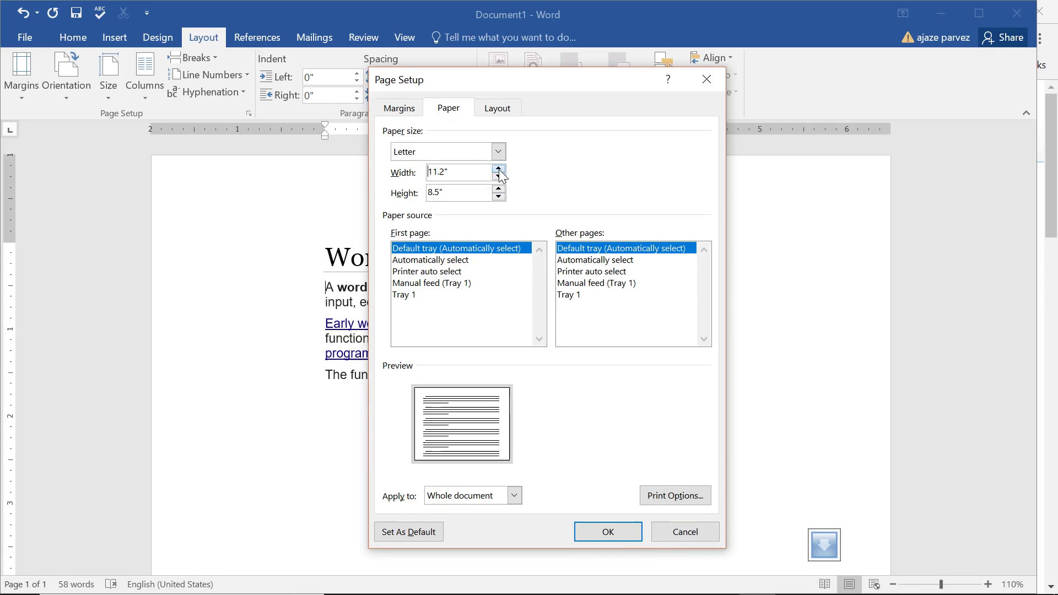
pyautogui.click(499, 168)
pyautogui.click(499, 169)
pyautogui.click(498, 168)
pyautogui.click(498, 168)
pyautogui.click(498, 169)
pyautogui.click(499, 168)
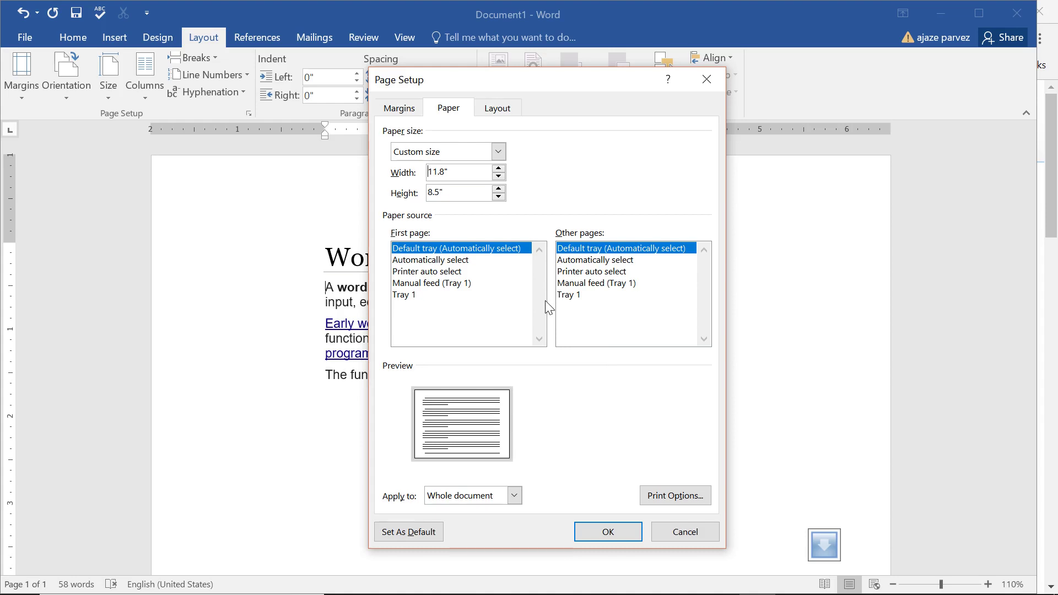
# Check Print Options, then view Page Setup's Layout settings, leaving the header distance at 0.5".
pyautogui.click(670, 496)
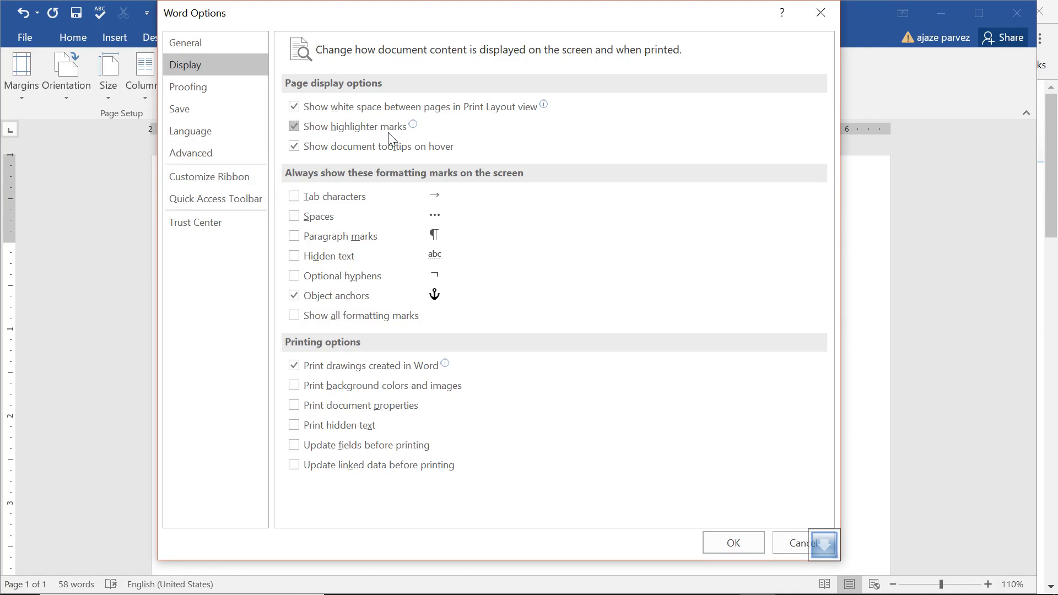
pyautogui.click(821, 12)
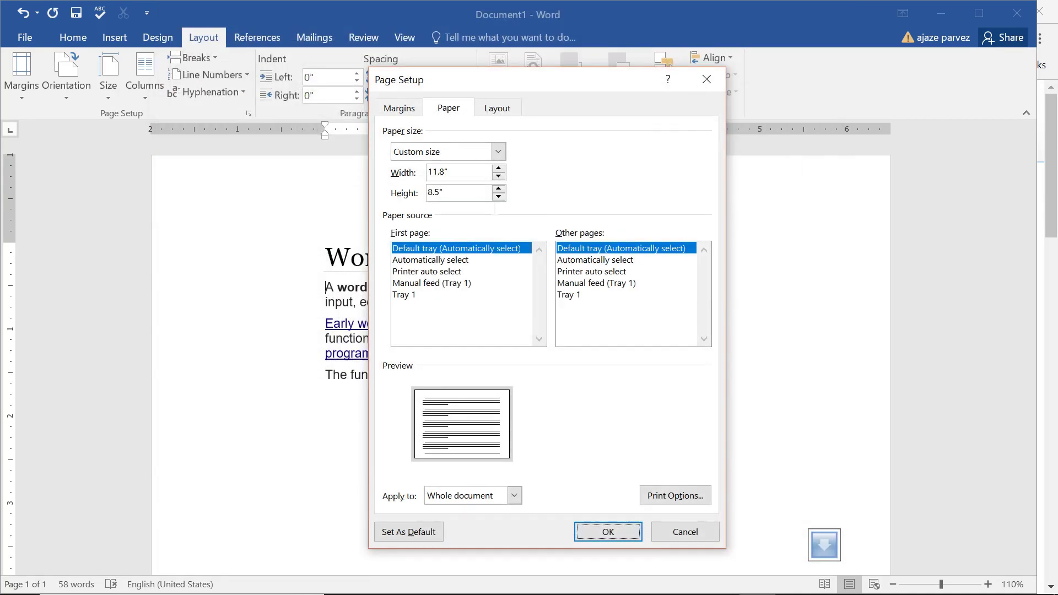
pyautogui.click(498, 109)
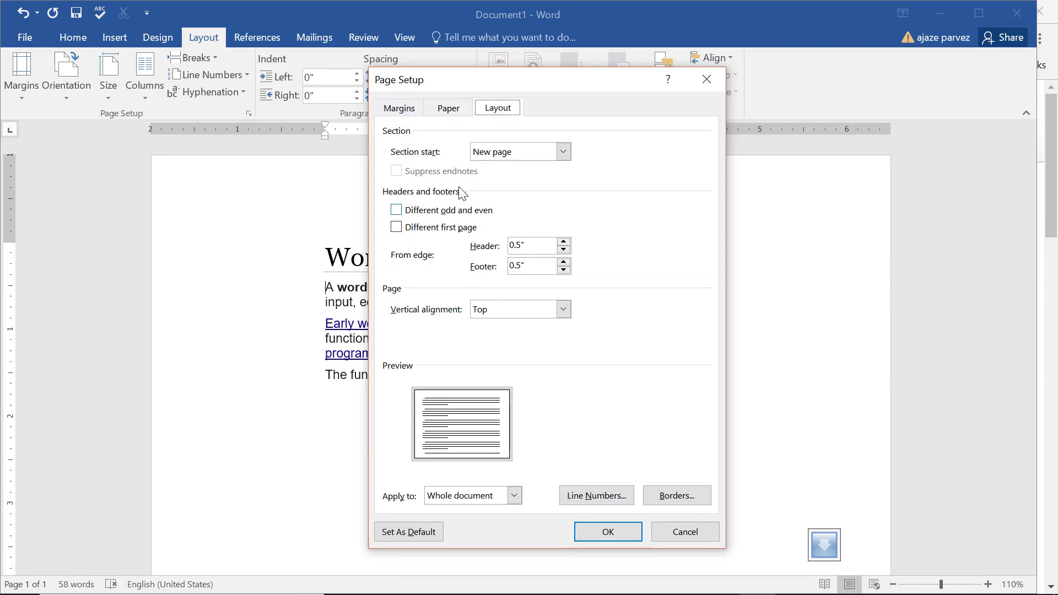
pyautogui.click(563, 242)
pyautogui.click(563, 242)
pyautogui.click(563, 243)
pyautogui.click(564, 250)
pyautogui.click(563, 250)
pyautogui.click(563, 250)
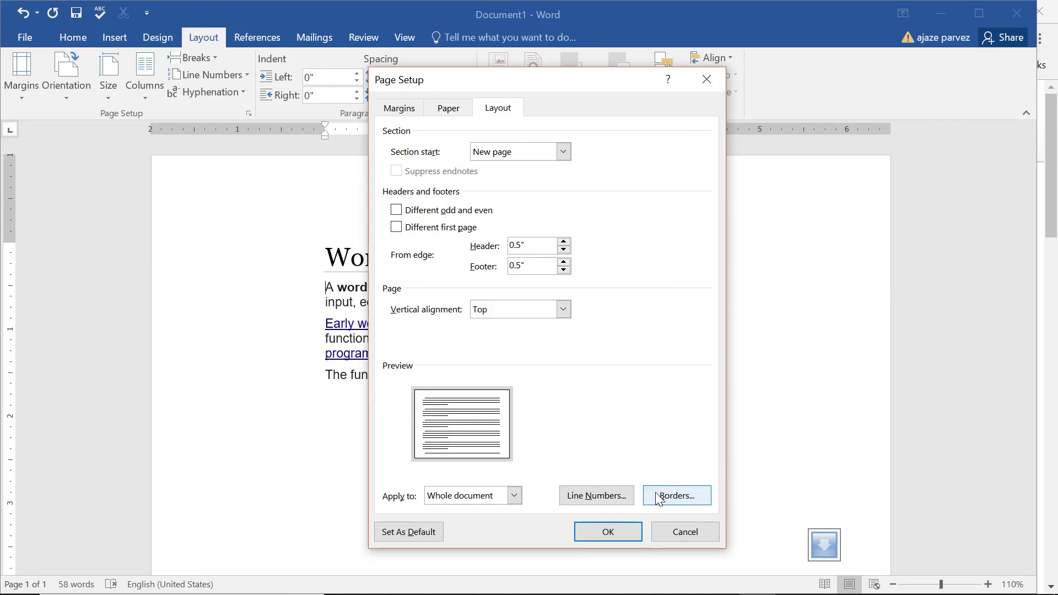
# Add line numbering, apply the page setup, and show ¶ formatting marks in the document.
pyautogui.click(621, 496)
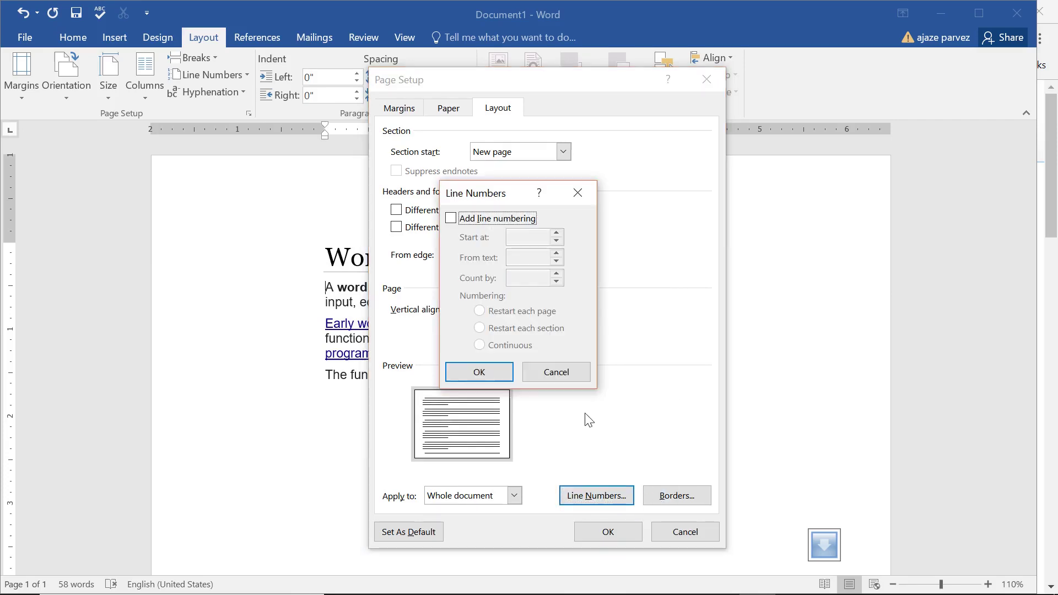
pyautogui.click(485, 219)
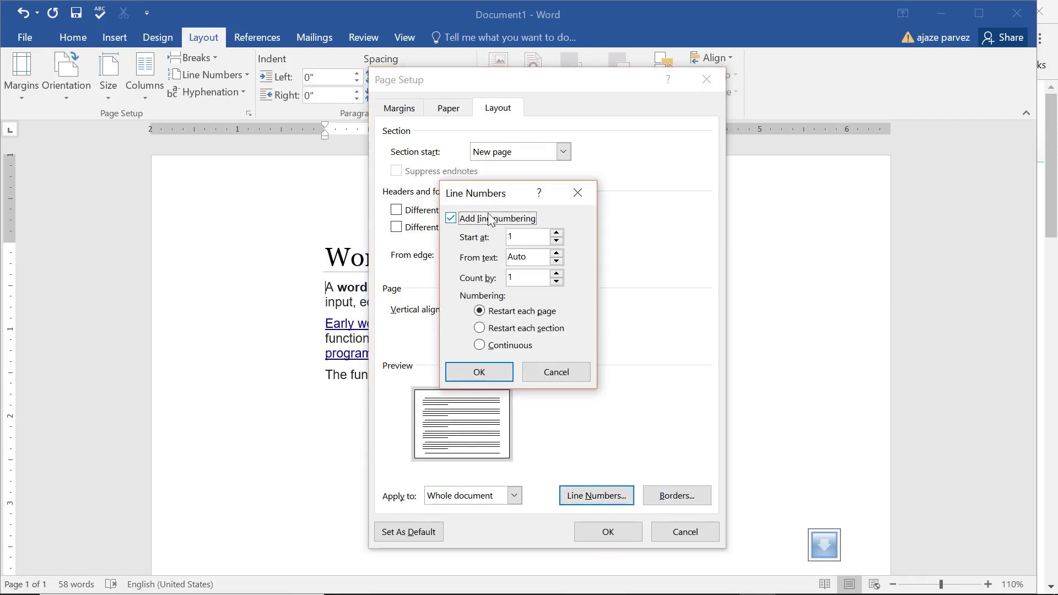
pyautogui.click(481, 377)
pyautogui.click(608, 531)
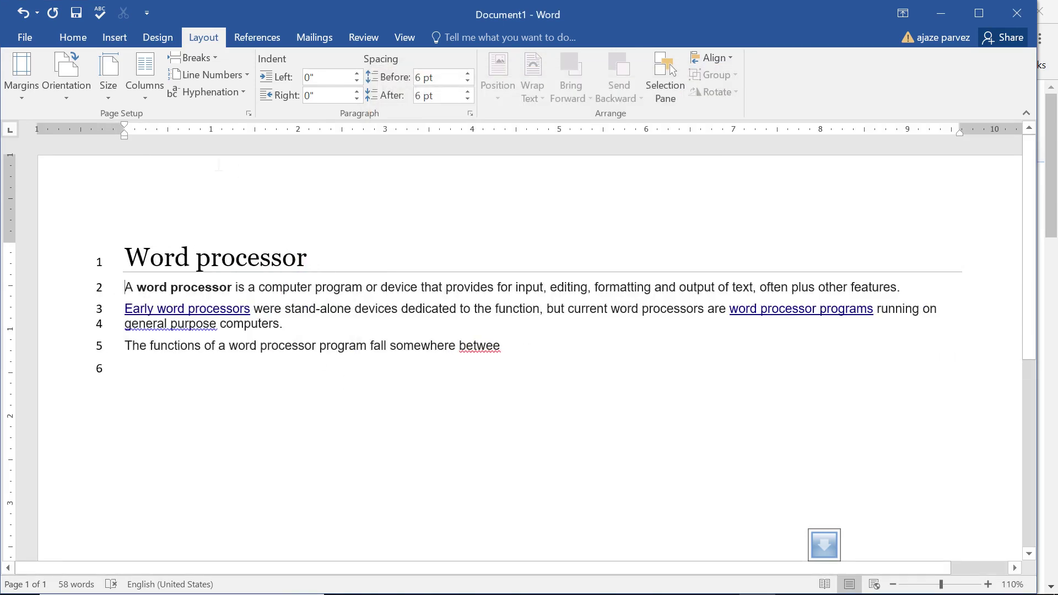
pyautogui.click(73, 37)
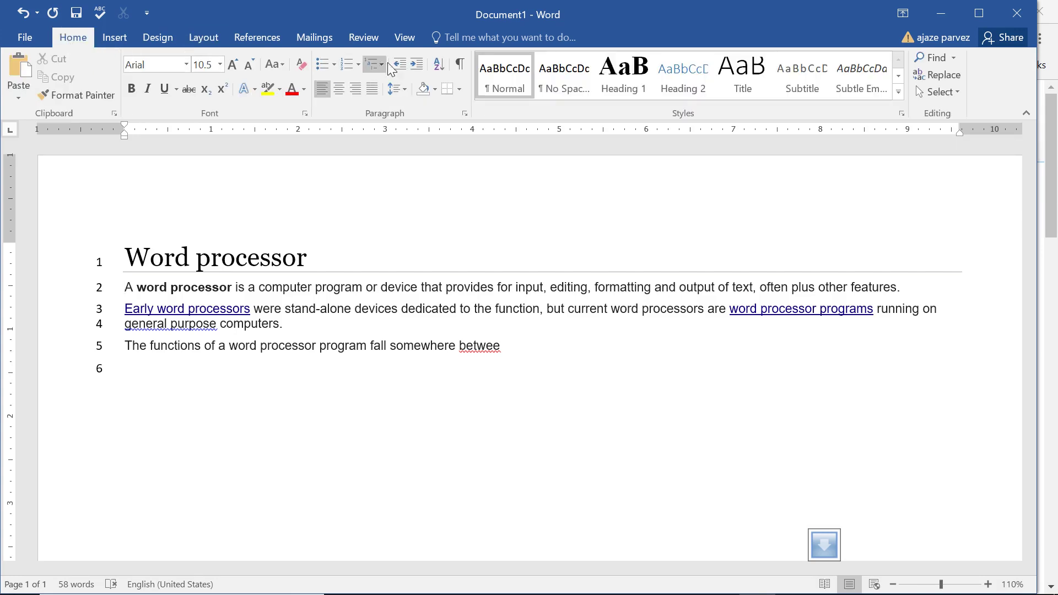
pyautogui.click(460, 64)
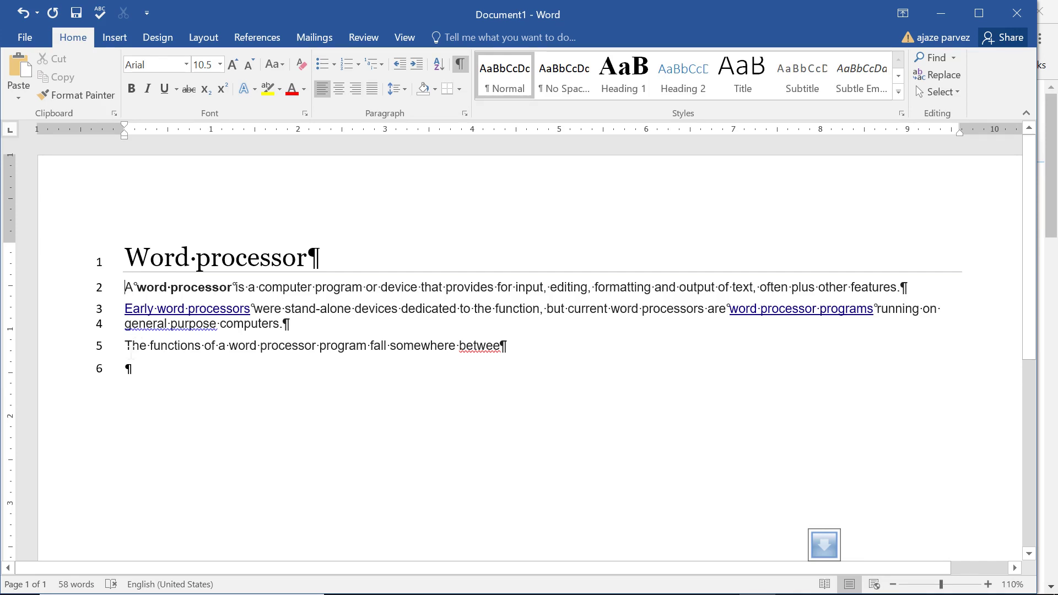
pyautogui.hotkey('ctrl', 'z')
pyautogui.click(212, 37)
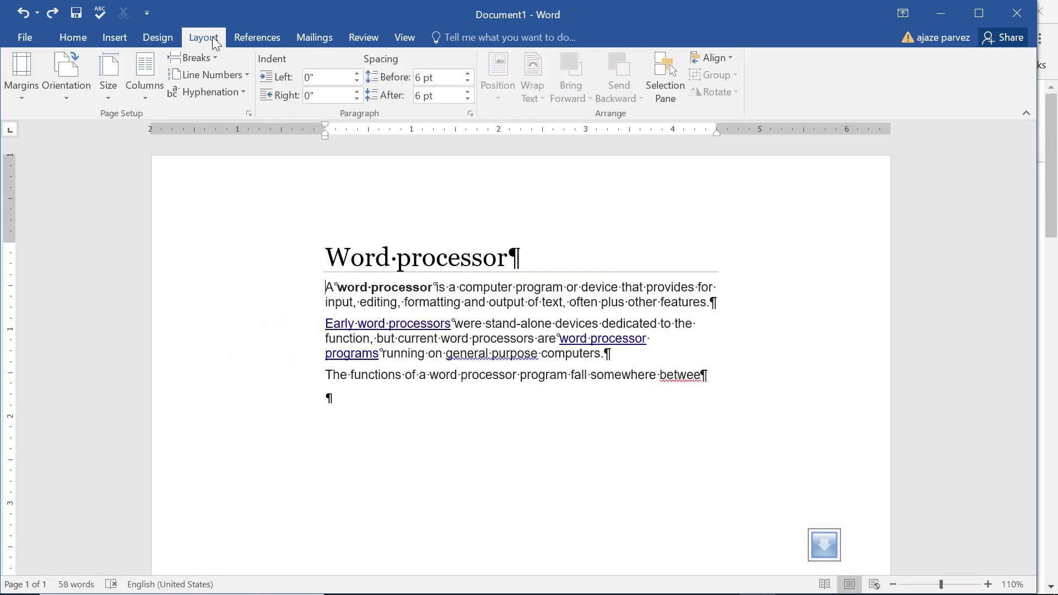
pyautogui.click(23, 88)
pyautogui.click(153, 463)
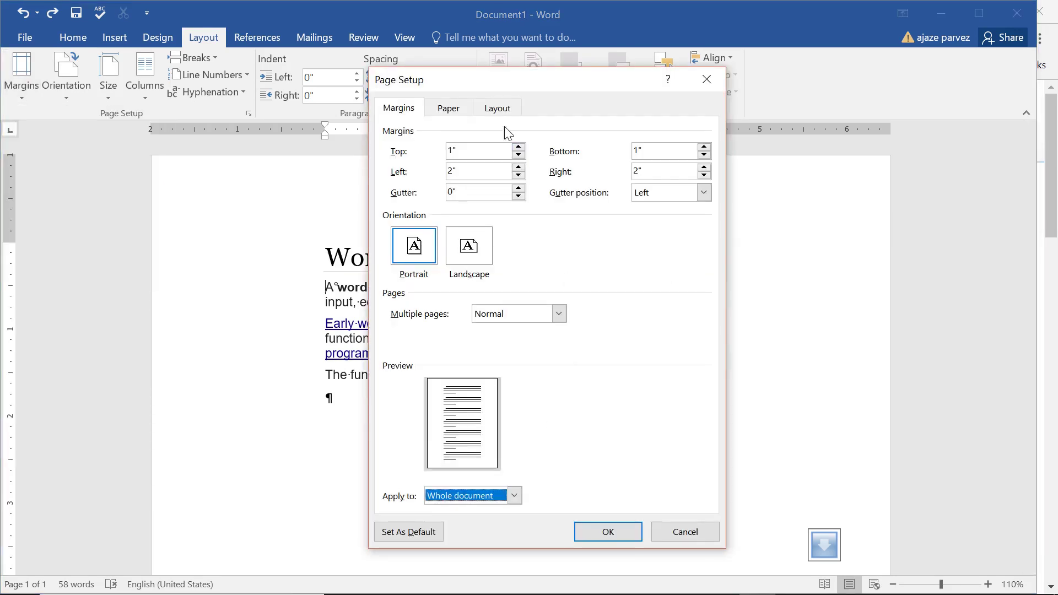
pyautogui.click(497, 108)
pyautogui.click(648, 495)
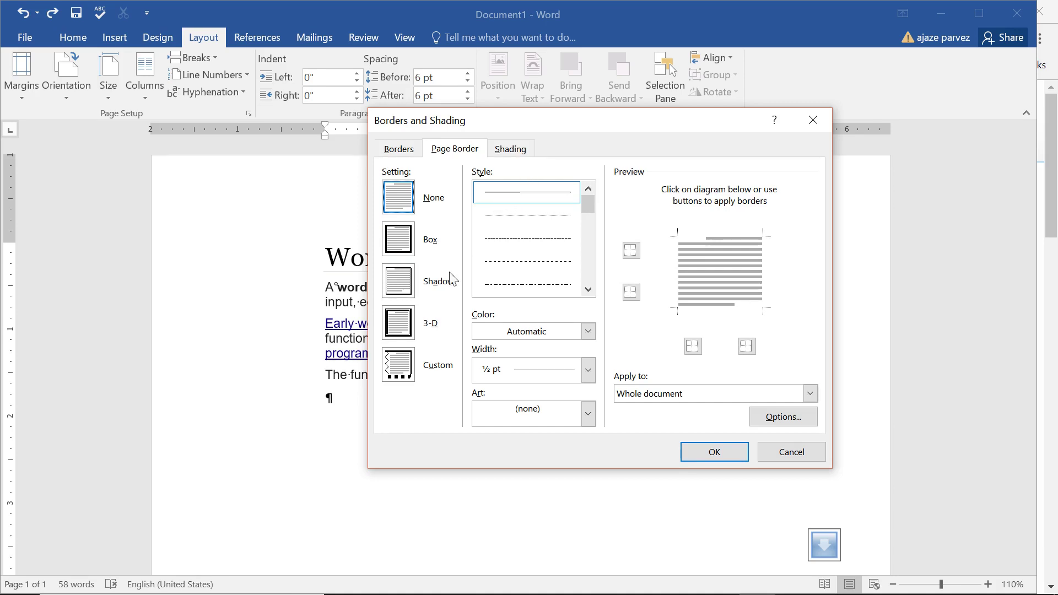
pyautogui.click(405, 285)
pyautogui.click(575, 286)
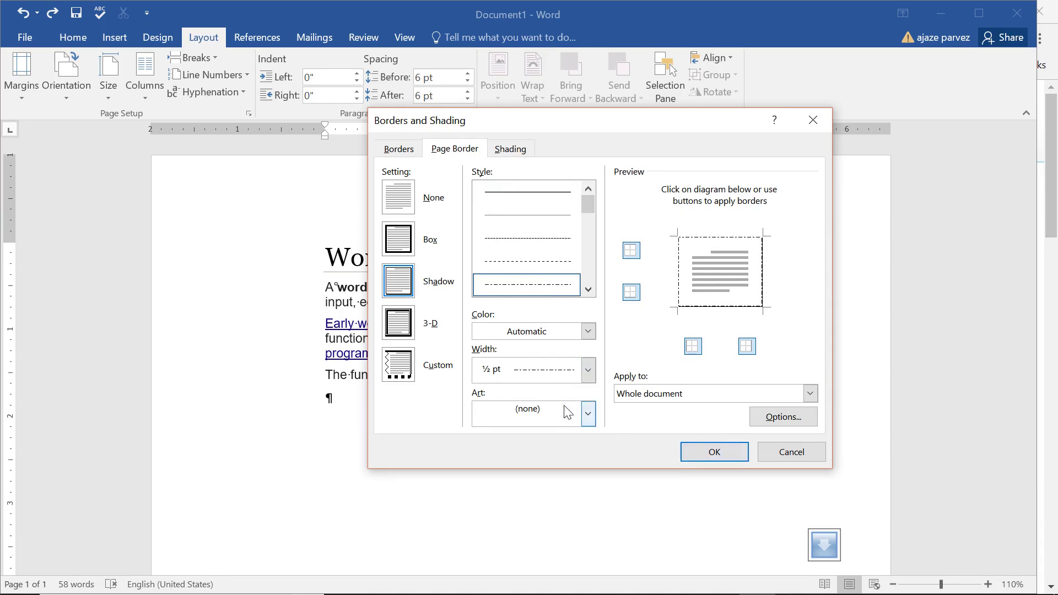
pyautogui.click(524, 331)
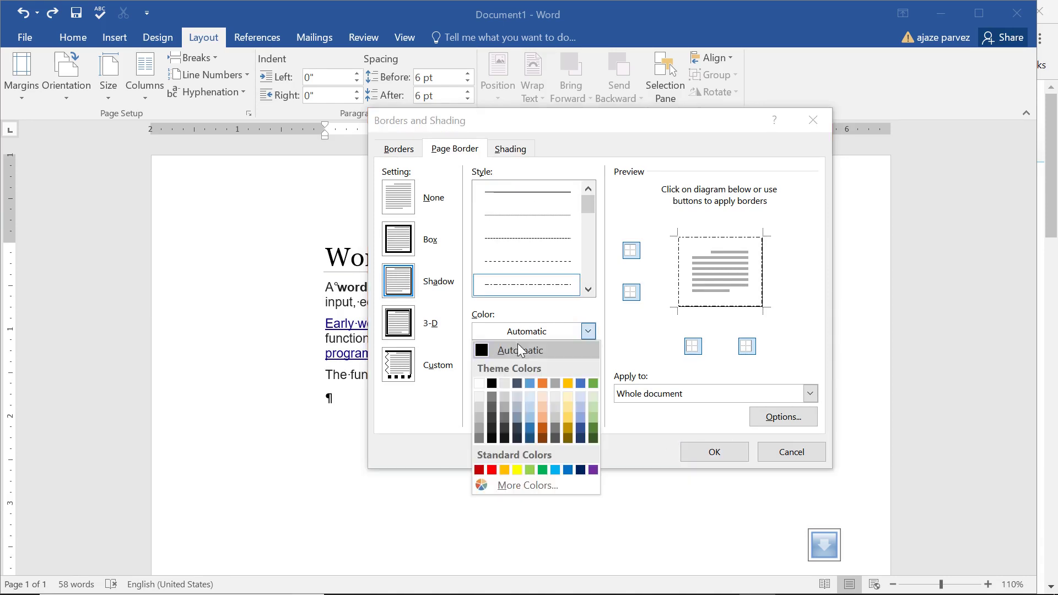
pyautogui.click(537, 410)
pyautogui.click(792, 419)
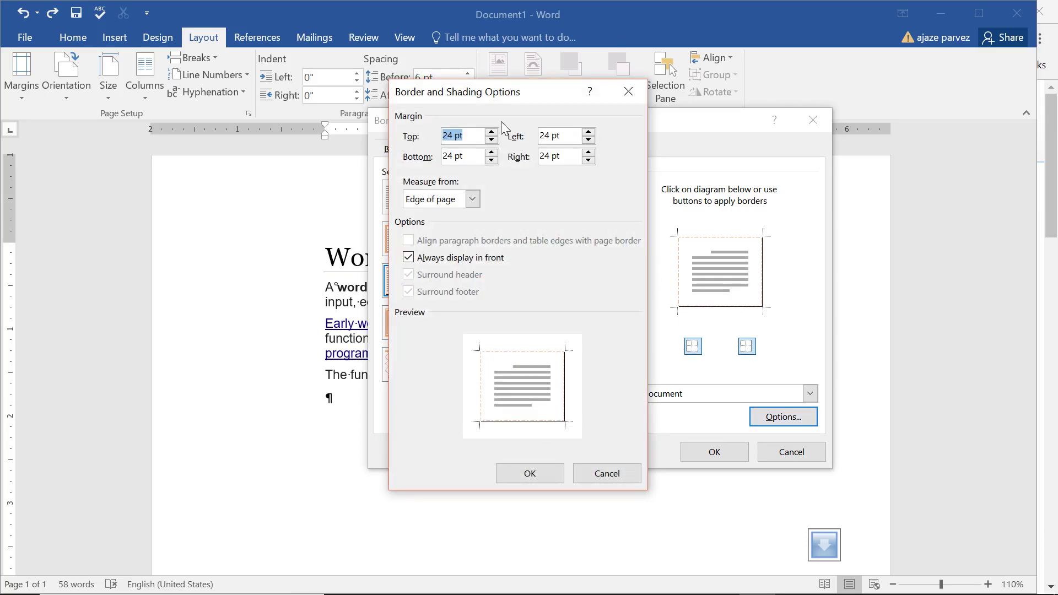
pyautogui.click(505, 472)
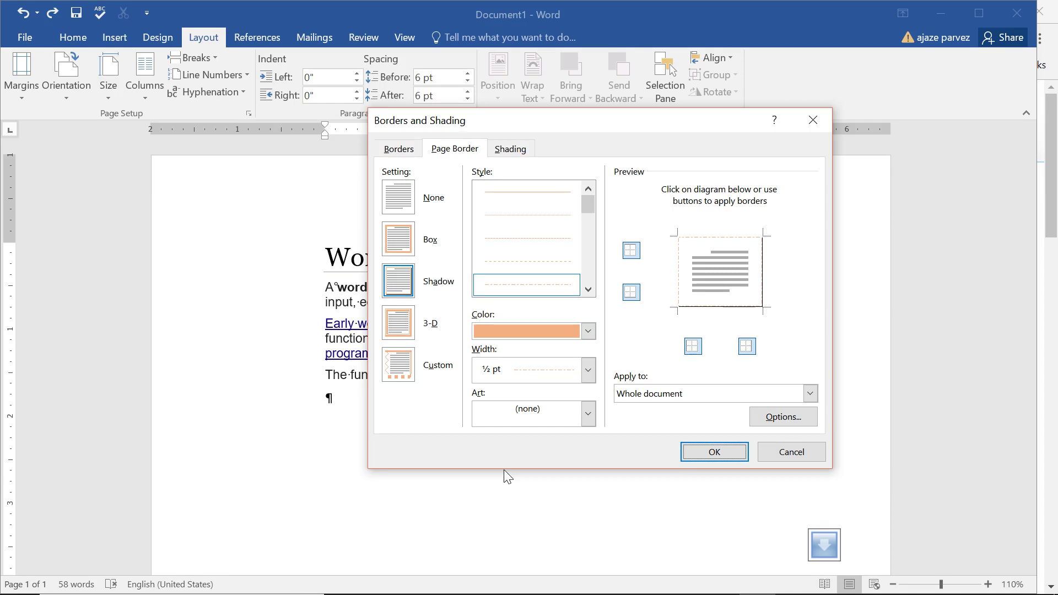
pyautogui.click(704, 453)
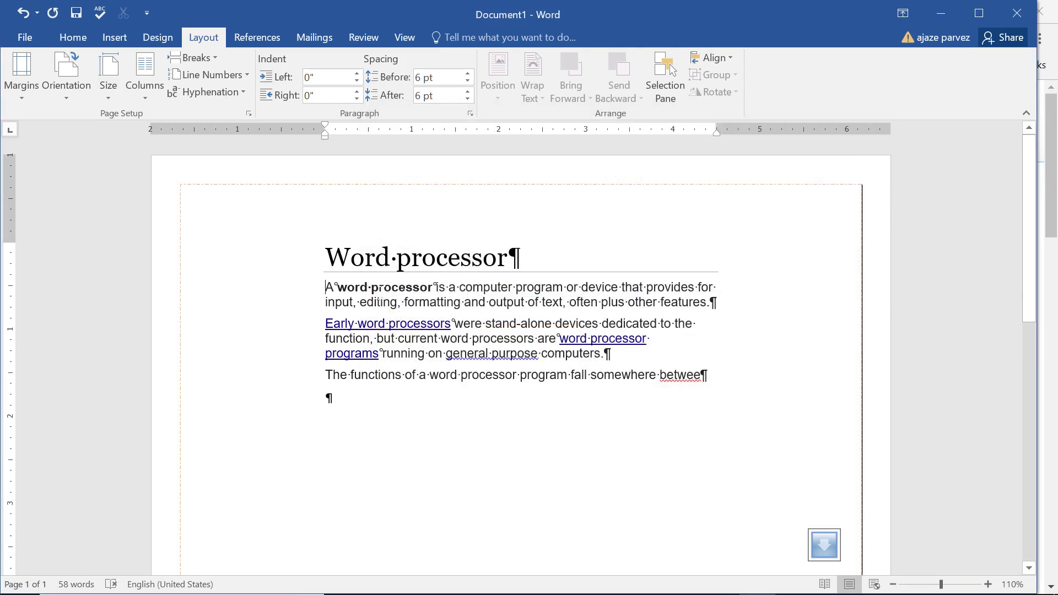
pyautogui.hotkey('ctrl', 'z')
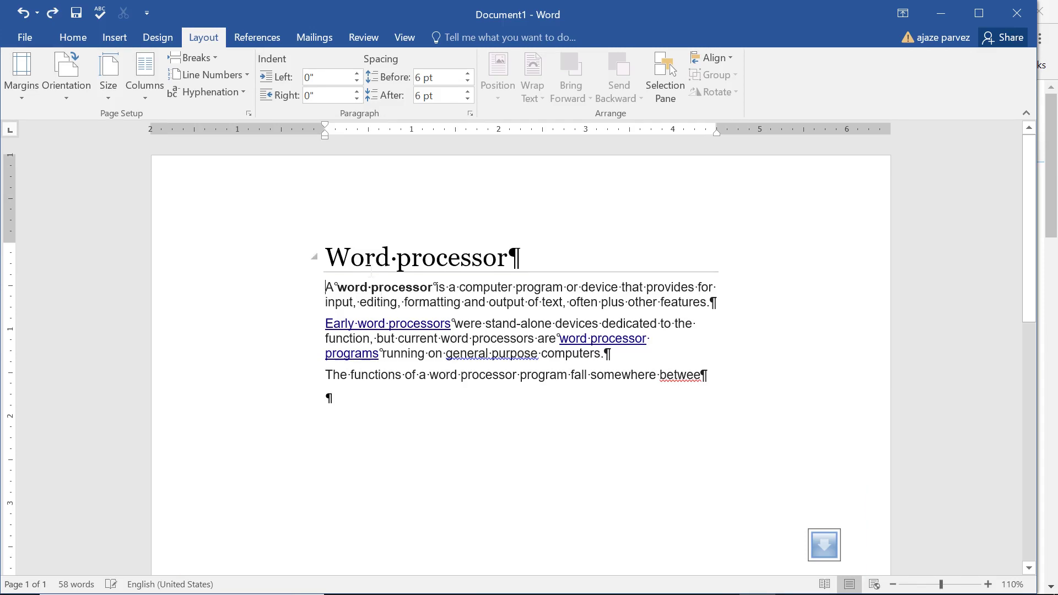
# Apply the Narrow margin preset from the Margins menu.
pyautogui.click(19, 96)
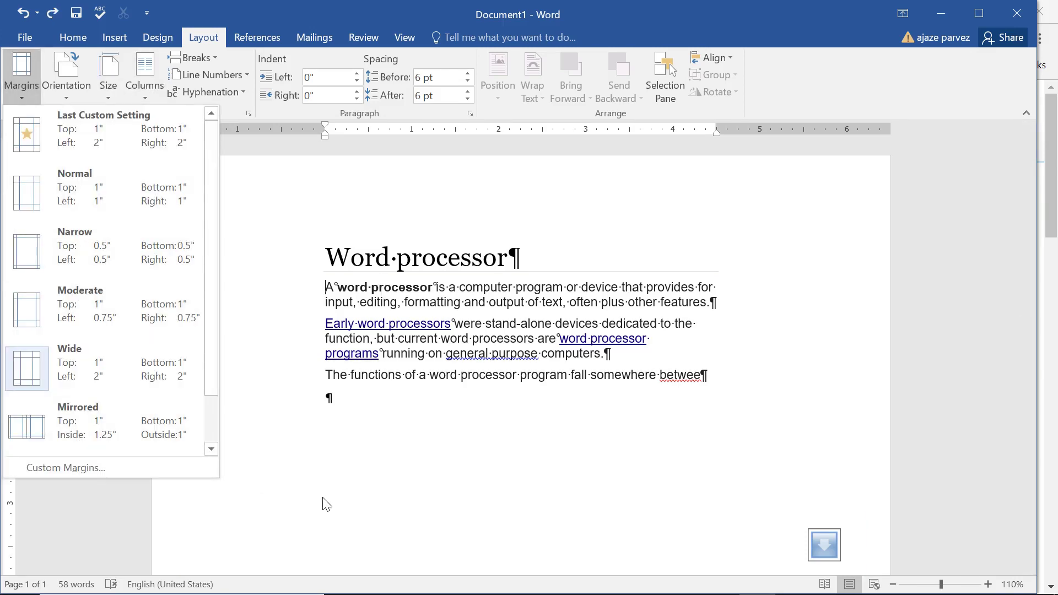
pyautogui.click(326, 504)
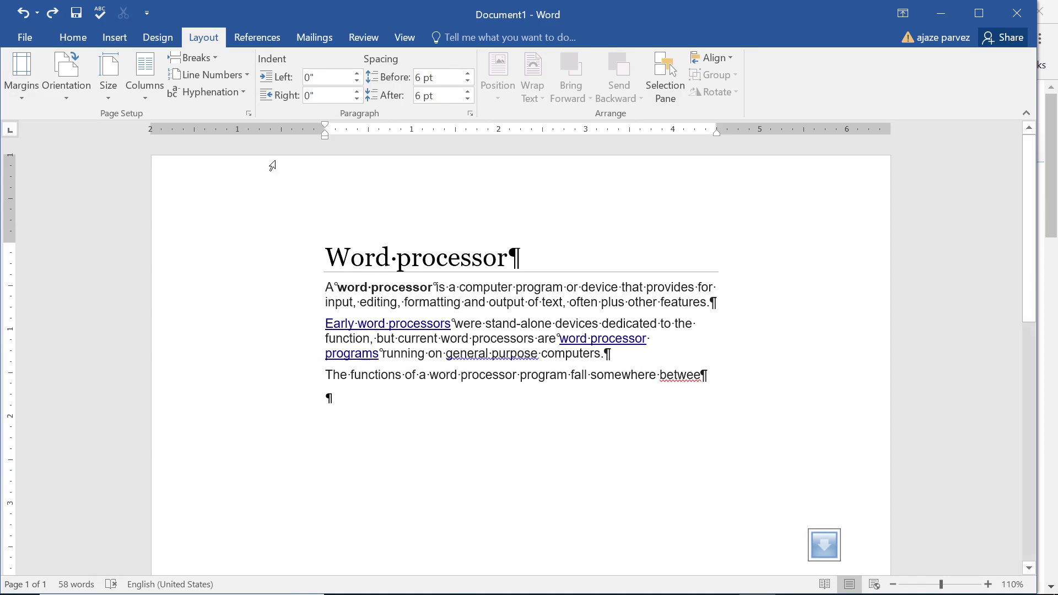
pyautogui.click(24, 98)
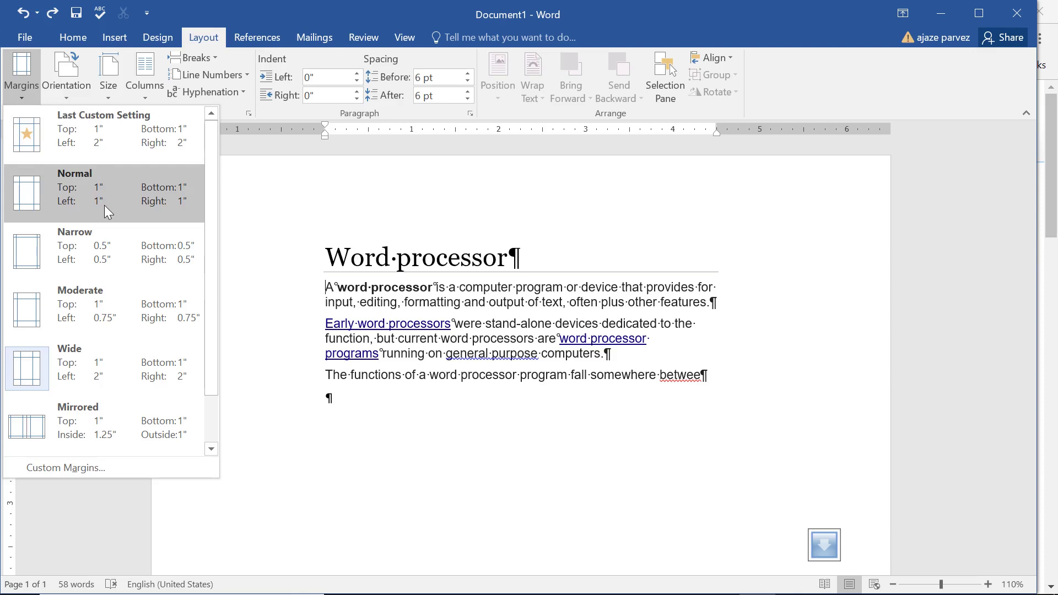
pyautogui.click(87, 235)
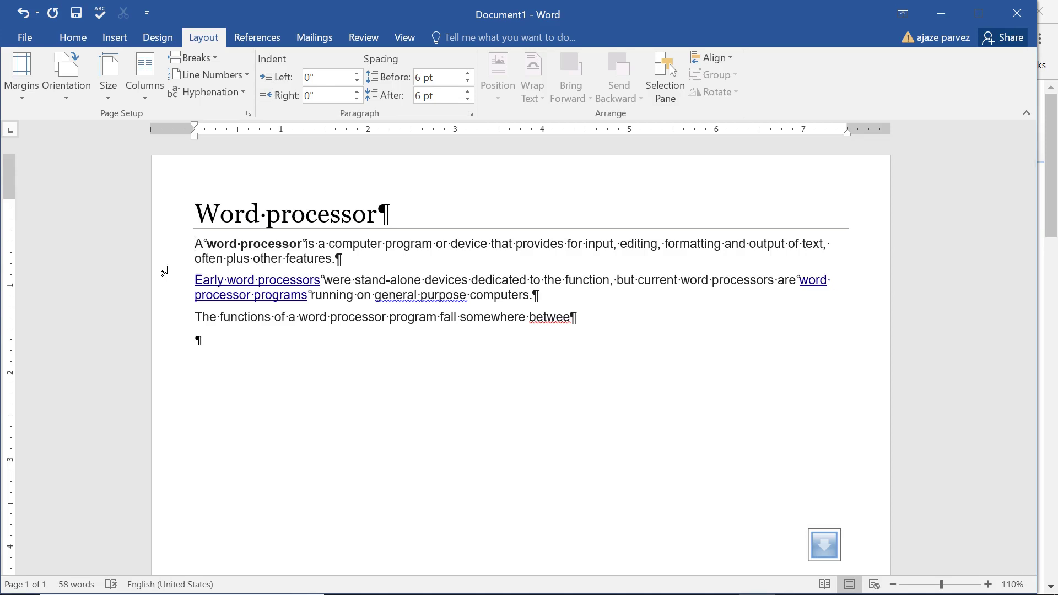
# Set the page orientation to Landscape and scroll to review the wider page.
pyautogui.click(71, 98)
pyautogui.click(84, 156)
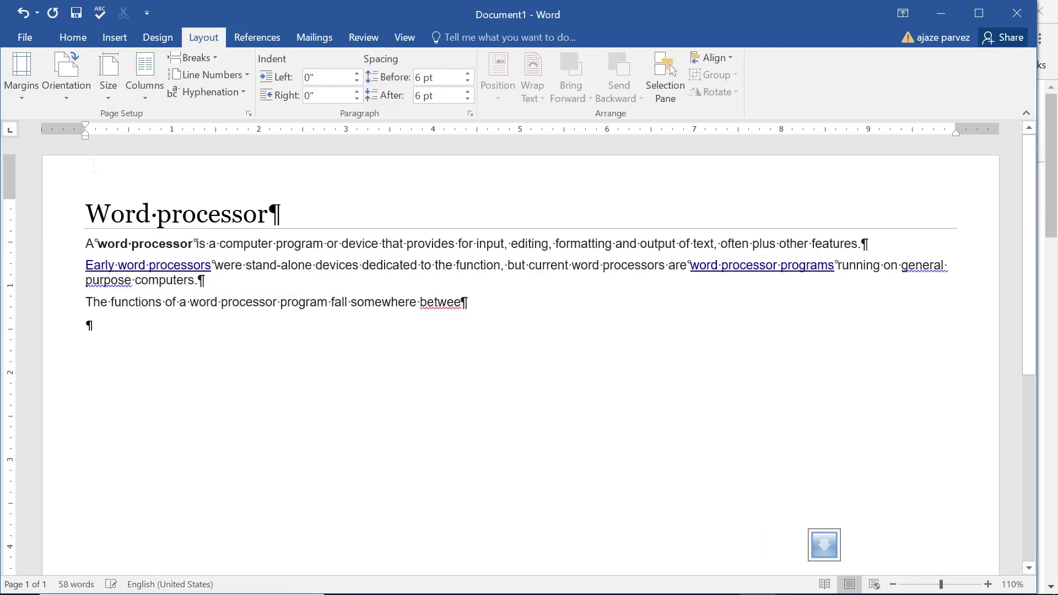
pyautogui.scroll(-7, 410, 309)
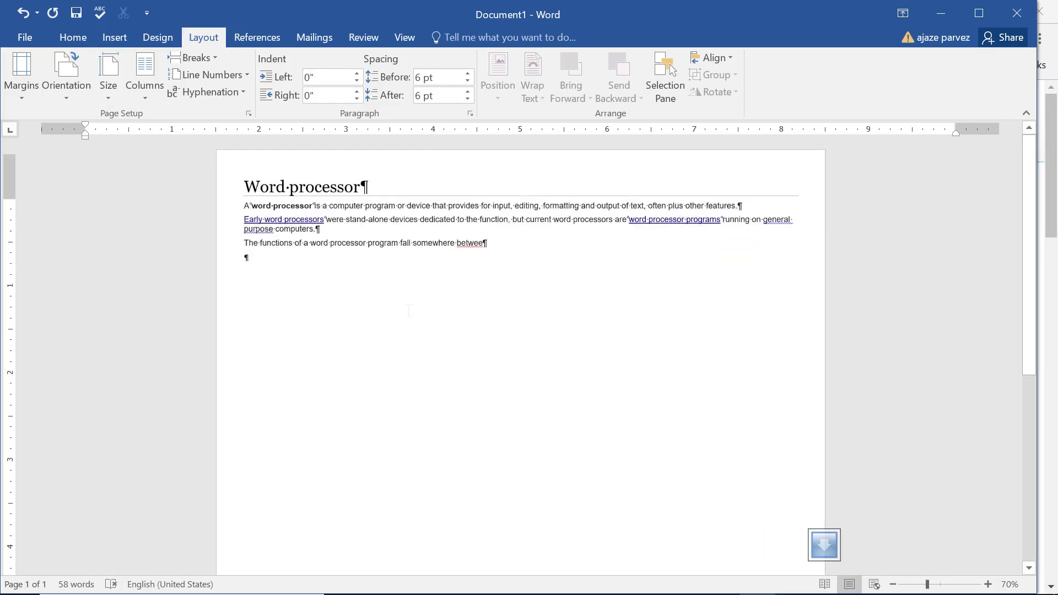
pyautogui.scroll(1, 372, 281)
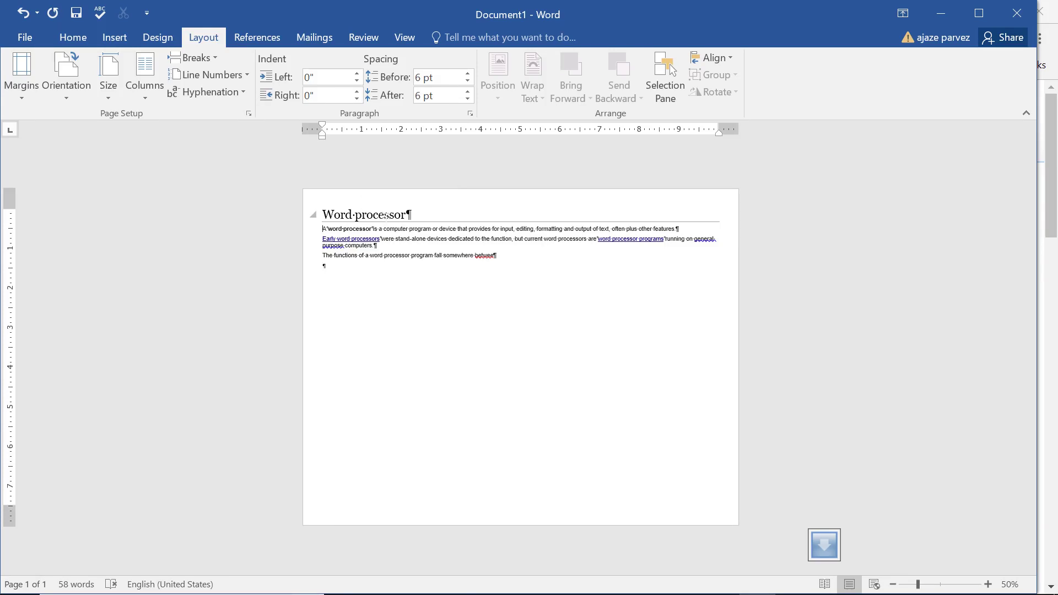
pyautogui.keyDown('ctrl'); pyautogui.scroll(3, 323, 165); pyautogui.keyUp('ctrl')
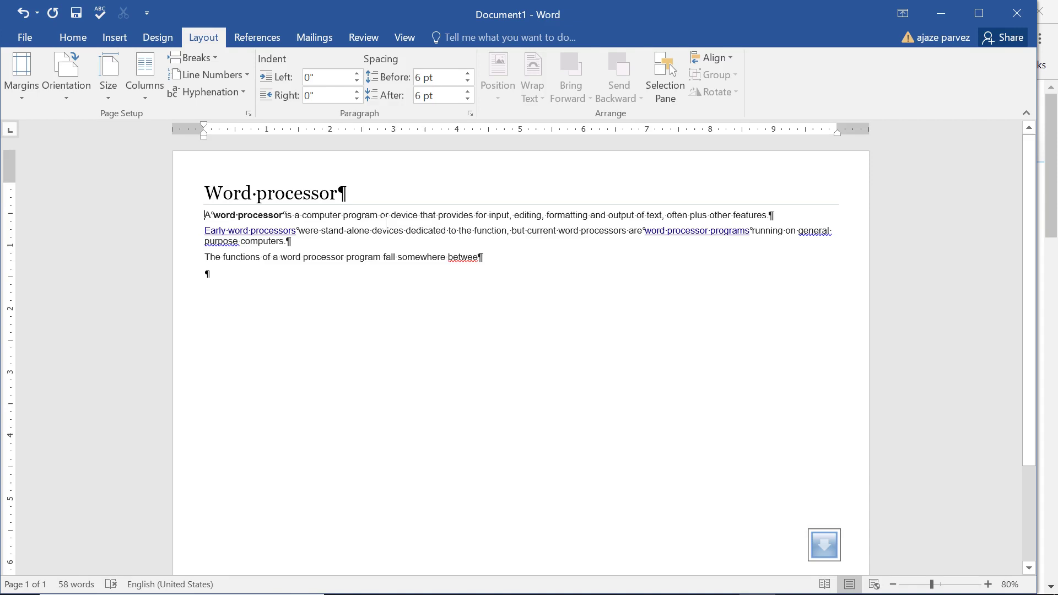
pyautogui.click(106, 96)
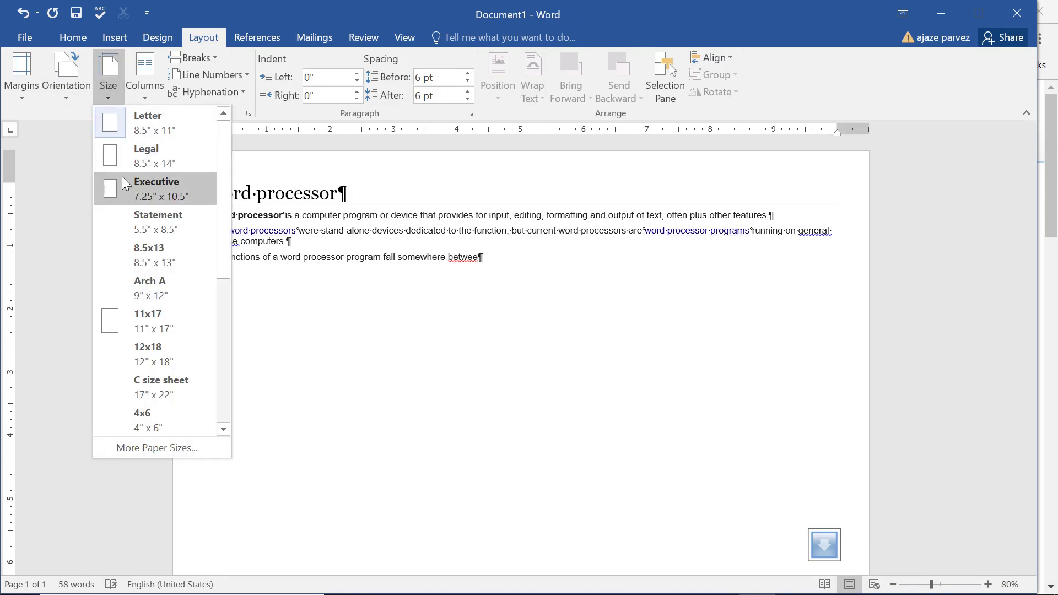
pyautogui.click(143, 447)
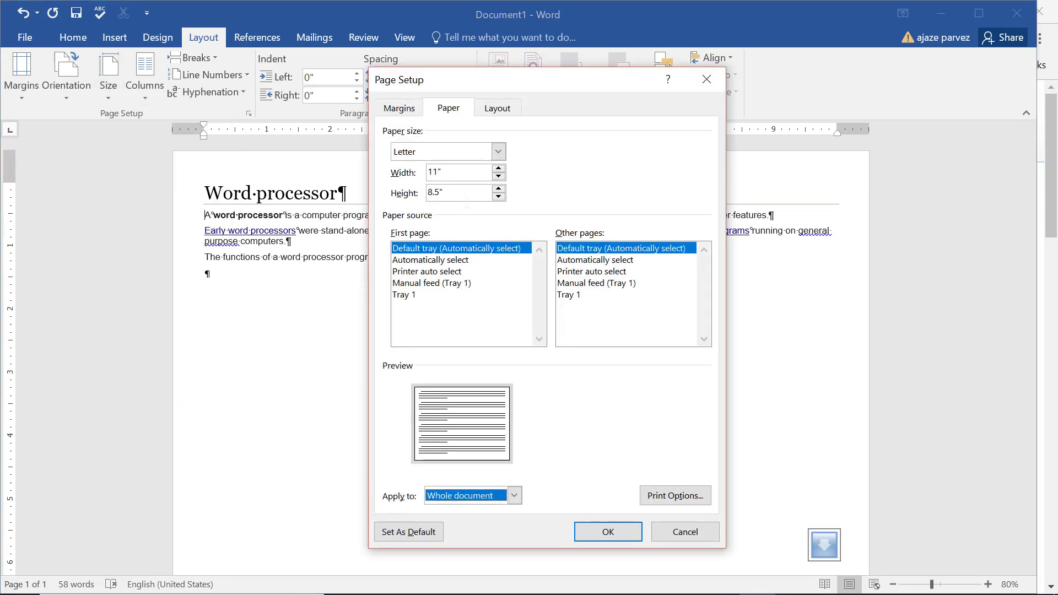
pyautogui.click(498, 168)
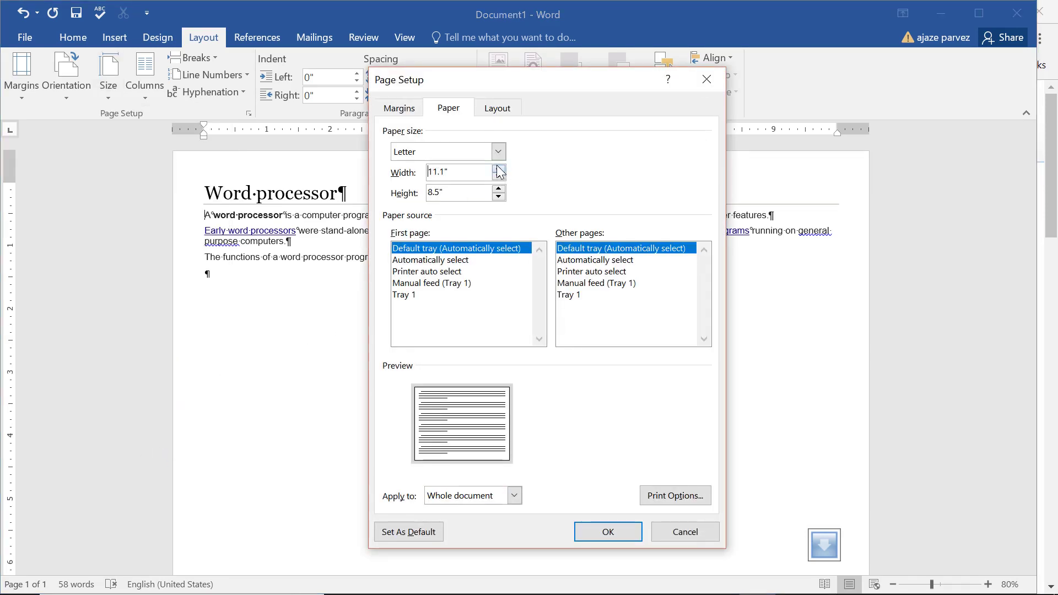
pyautogui.click(498, 169)
pyautogui.click(499, 168)
pyautogui.click(498, 169)
pyautogui.click(498, 168)
pyautogui.click(498, 169)
pyautogui.click(499, 168)
pyautogui.click(499, 169)
pyautogui.click(498, 169)
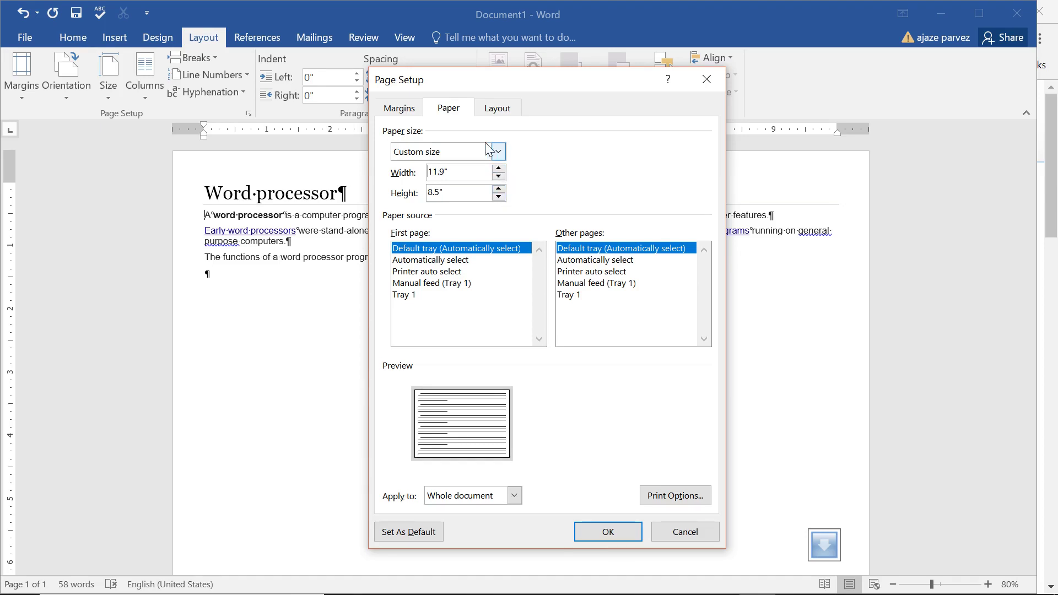
pyautogui.click(496, 109)
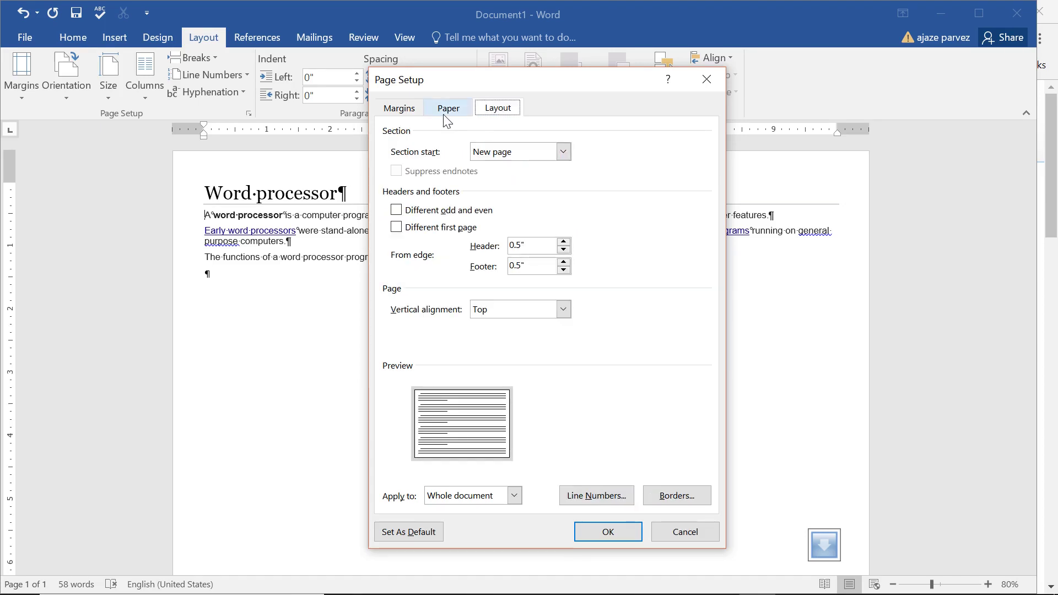
pyautogui.click(401, 107)
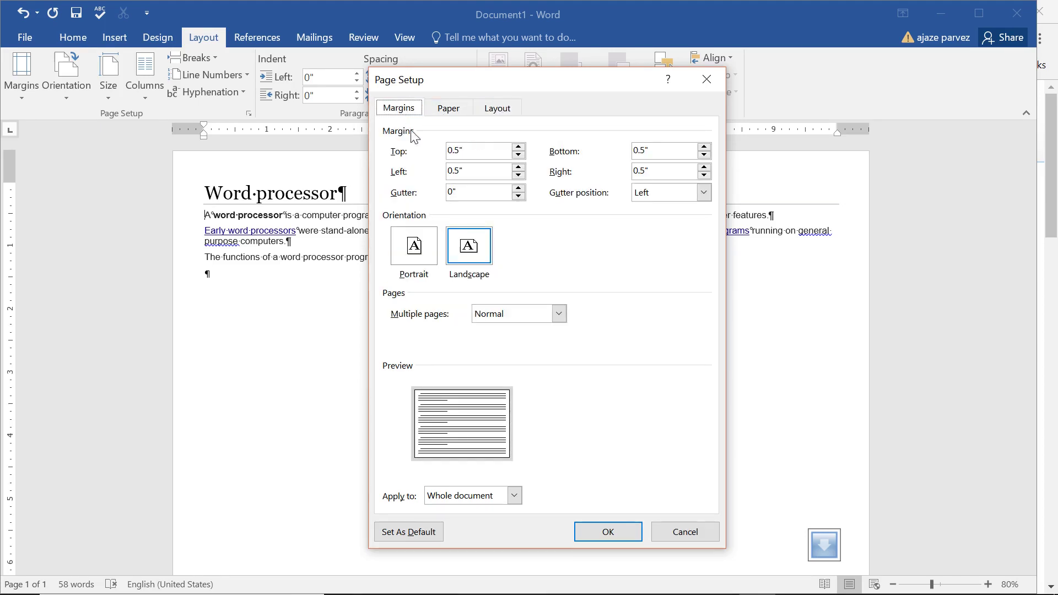
pyautogui.click(440, 108)
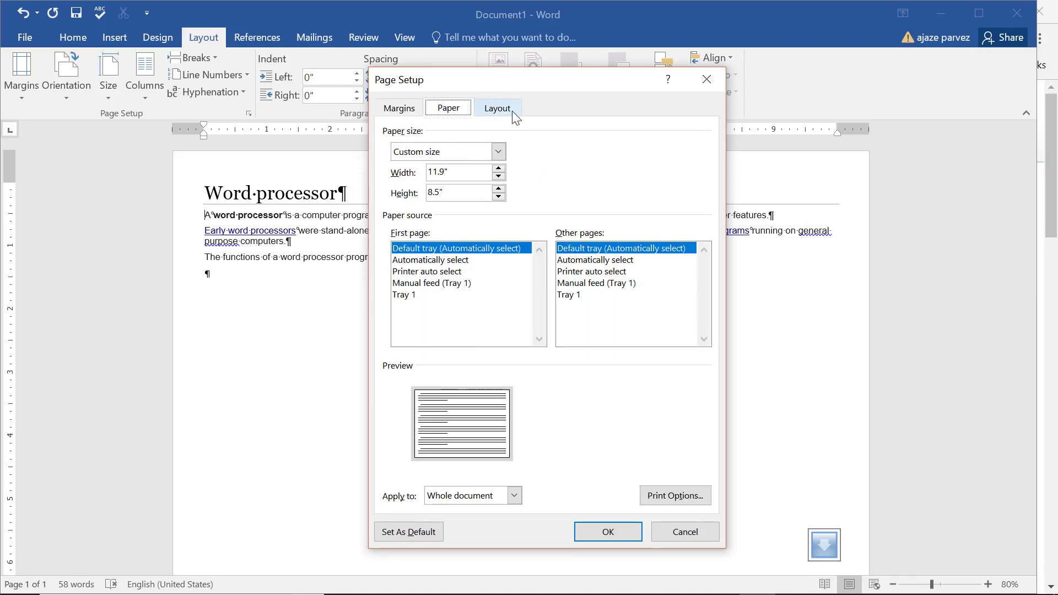
pyautogui.click(513, 113)
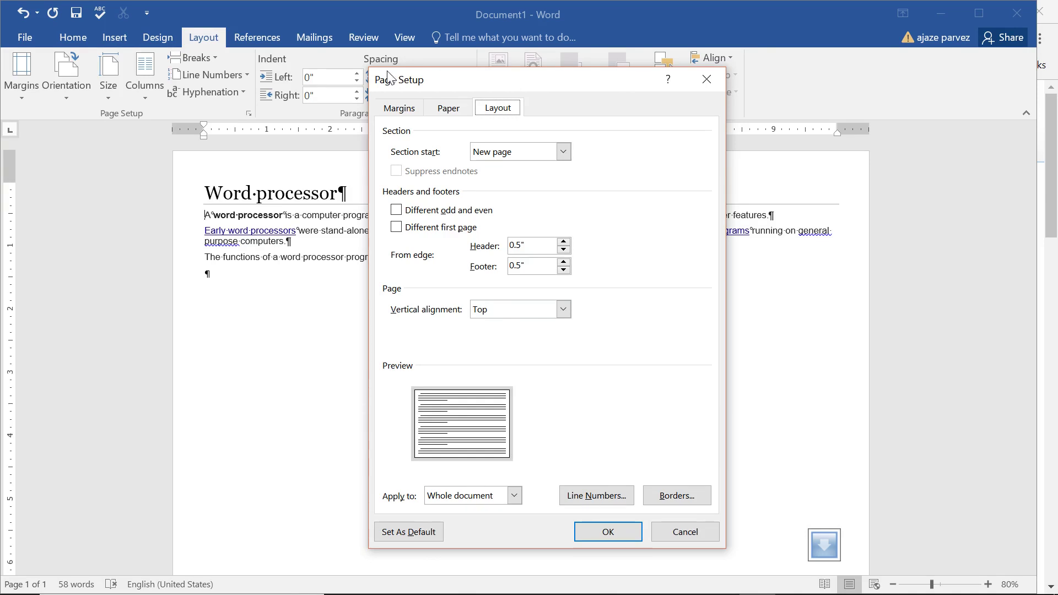
pyautogui.click(706, 80)
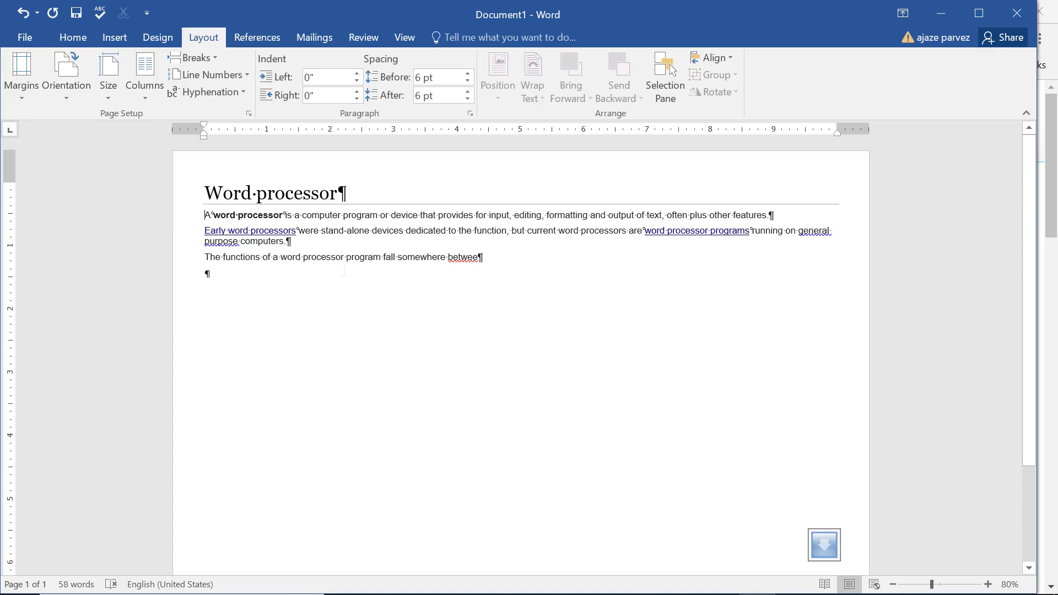
# Lay out the heading and paragraphs in Two columns.
pyautogui.scroll(2, 345, 270)
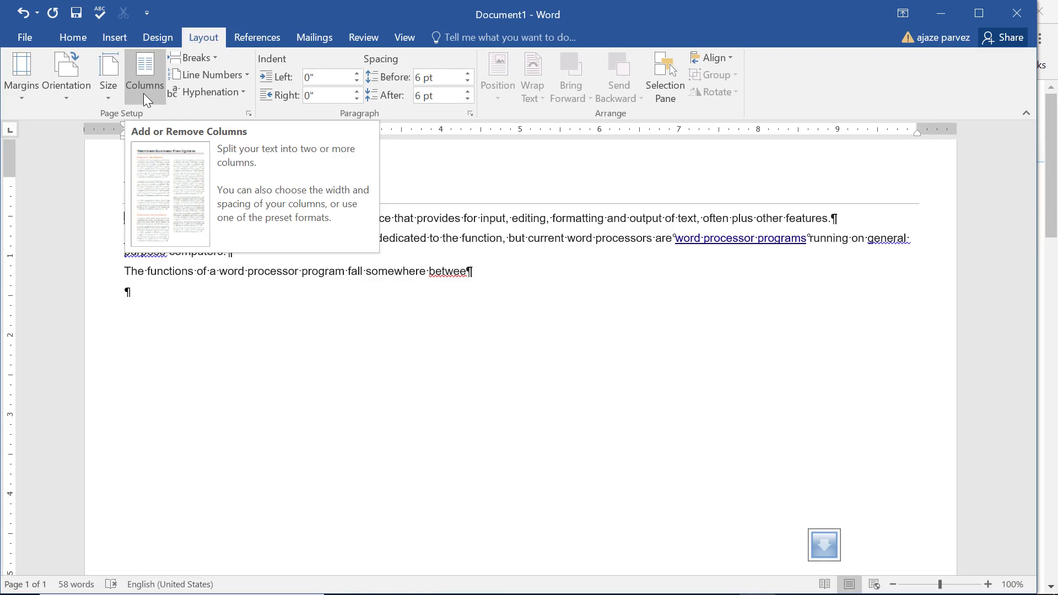
pyautogui.click(143, 94)
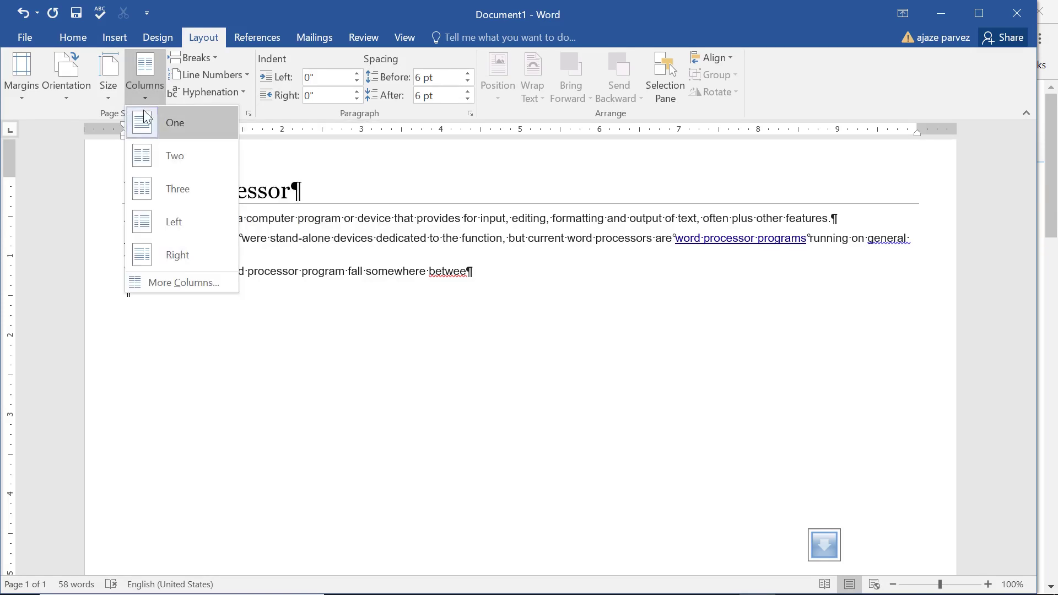
pyautogui.click(144, 163)
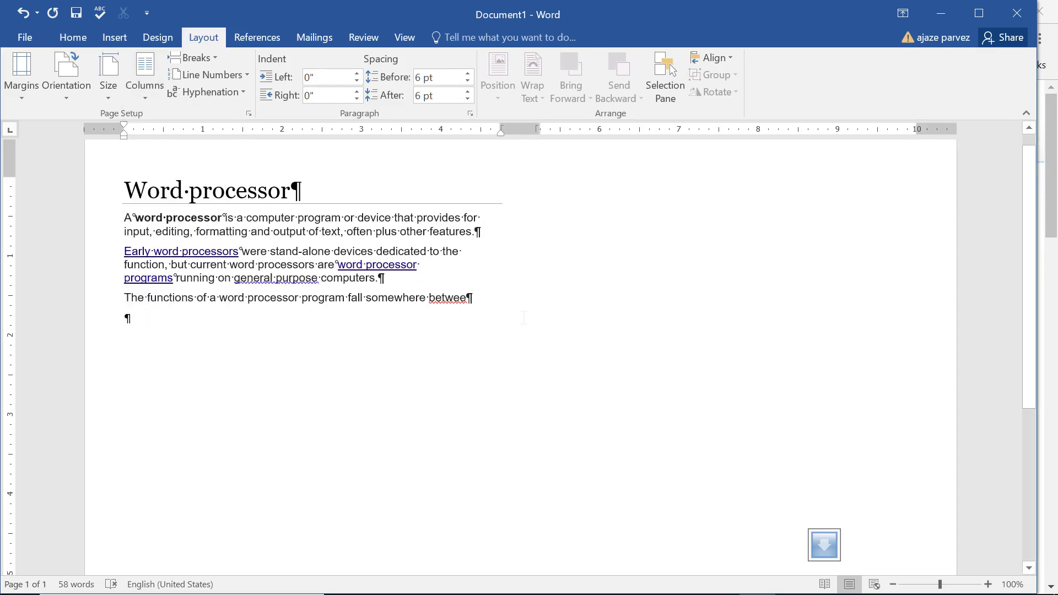
# Select all the text and turn off the Show/Hide ¶ formatting marks.
pyautogui.moveTo(525, 318); pyautogui.dragTo(160, 231)
pyautogui.click(43, 190)
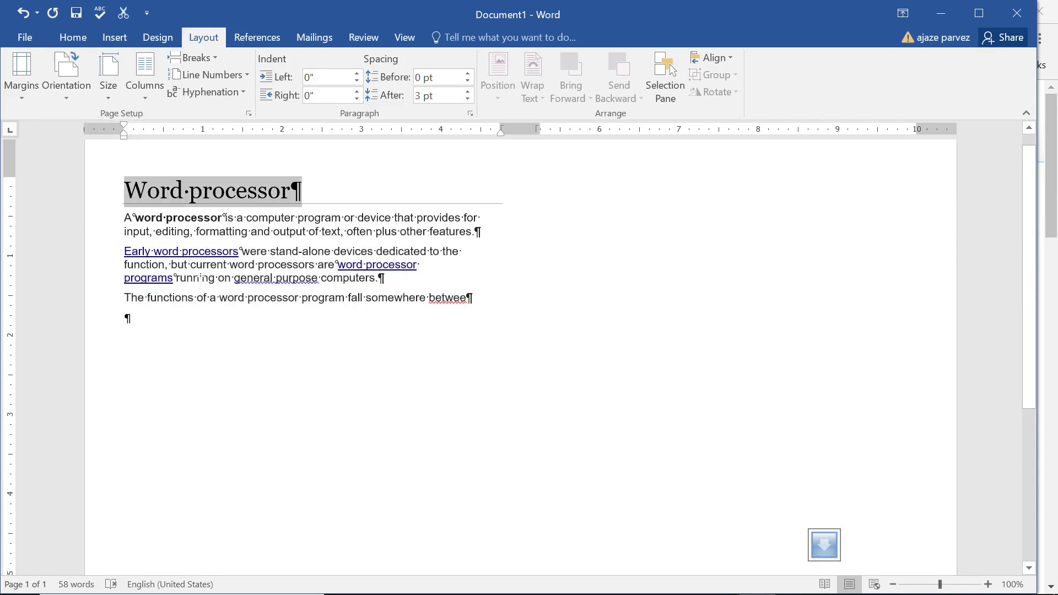
pyautogui.click(240, 292)
pyautogui.hotkey('ctrl', 'a')
pyautogui.hotkey('ctrl', 'c')
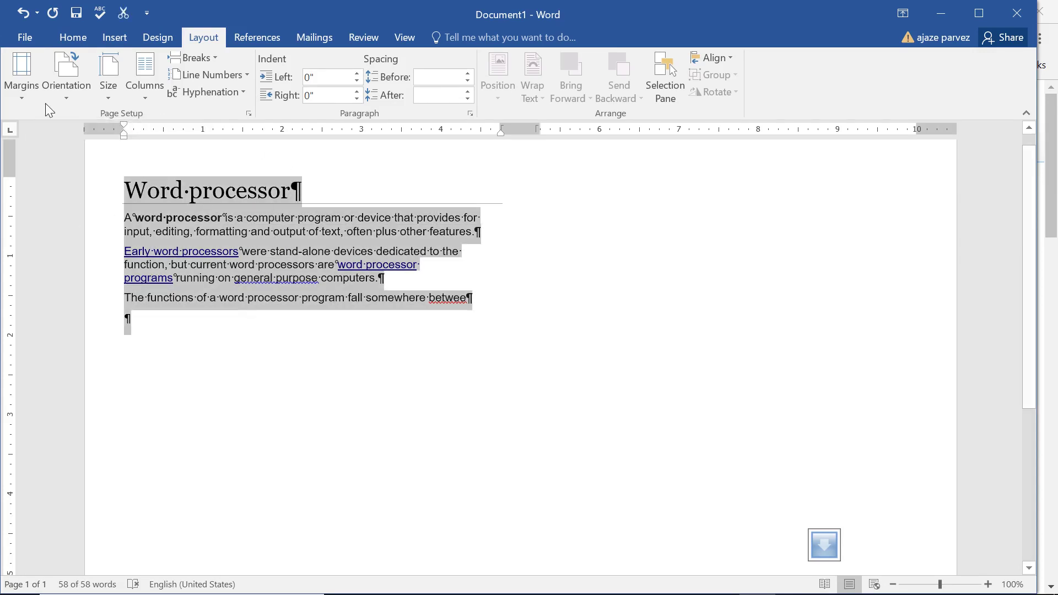
pyautogui.click(85, 38)
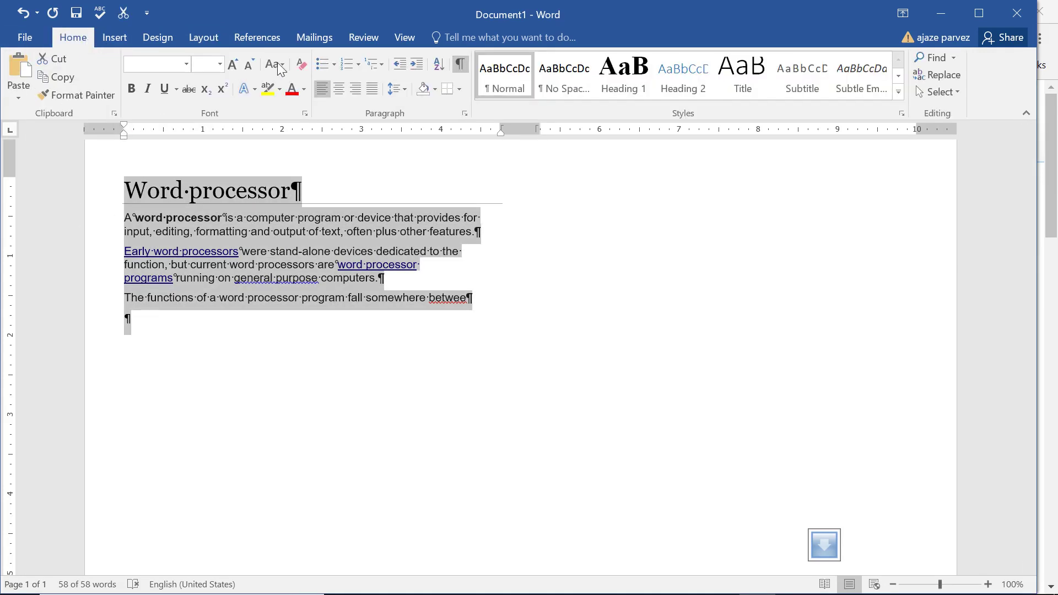
pyautogui.click(460, 64)
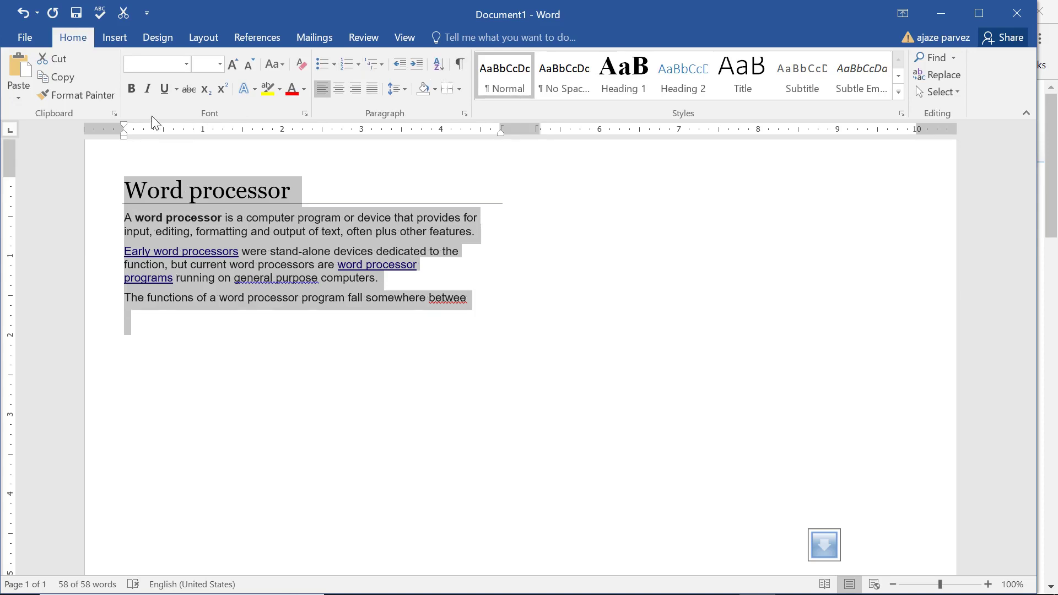
pyautogui.hotkey('ctrl', 'End')
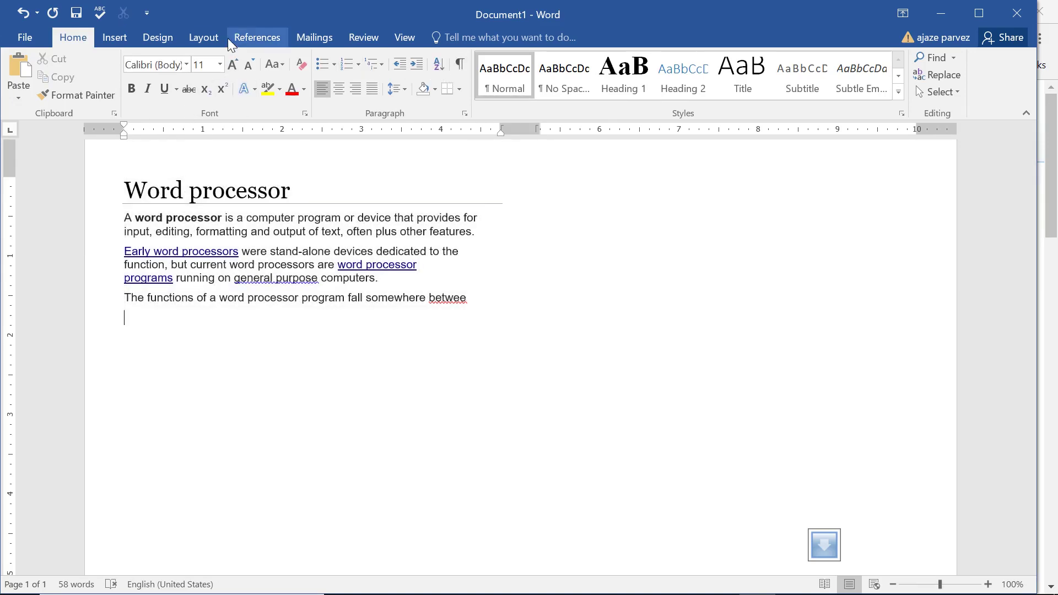
# Paste repeated copies of the text at the end until 464 words fill both columns.
pyautogui.click(208, 37)
pyautogui.click(147, 93)
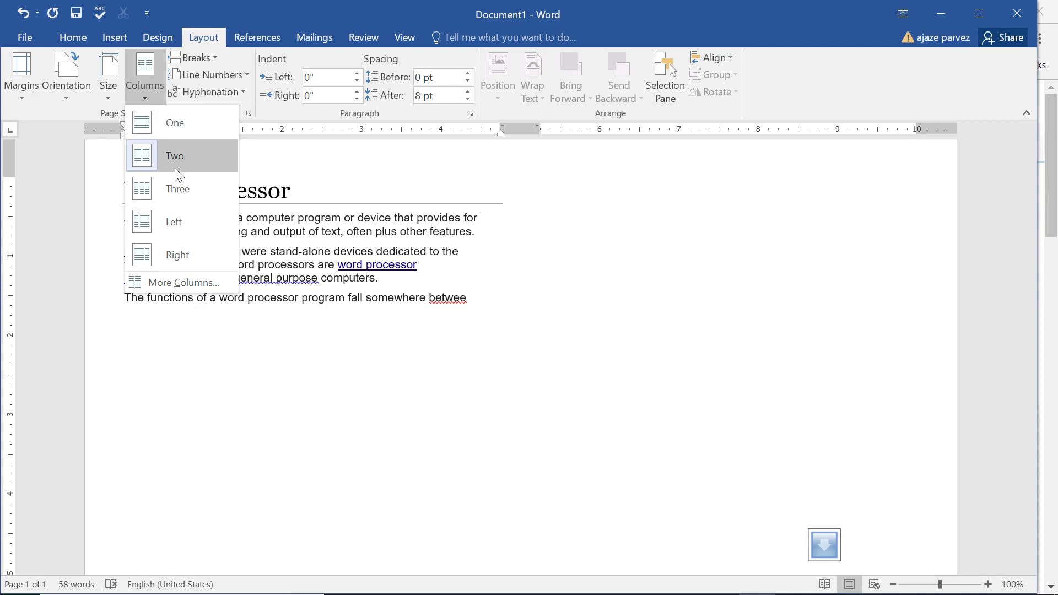
pyautogui.click(369, 237)
pyautogui.moveTo(447, 285); pyautogui.dragTo(90, 165)
pyautogui.hotkey('ctrl', 'v')
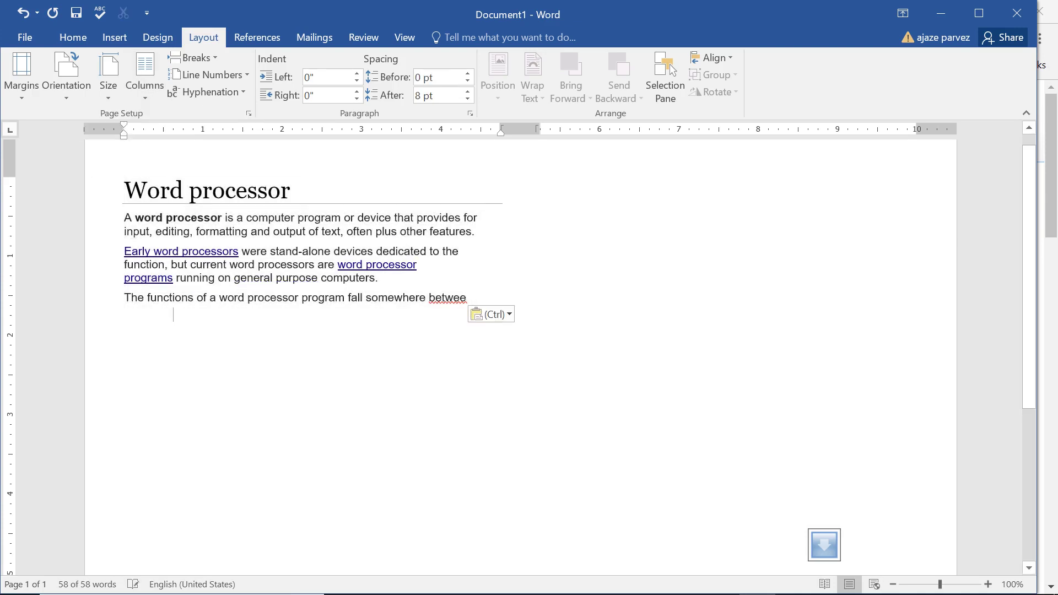
pyautogui.hotkey('ctrl', 'v')
pyautogui.hotkey('ctrl', 'v')
pyautogui.hotkey('ctrl', 'v')
pyautogui.hotkey('ctrl', 'v')
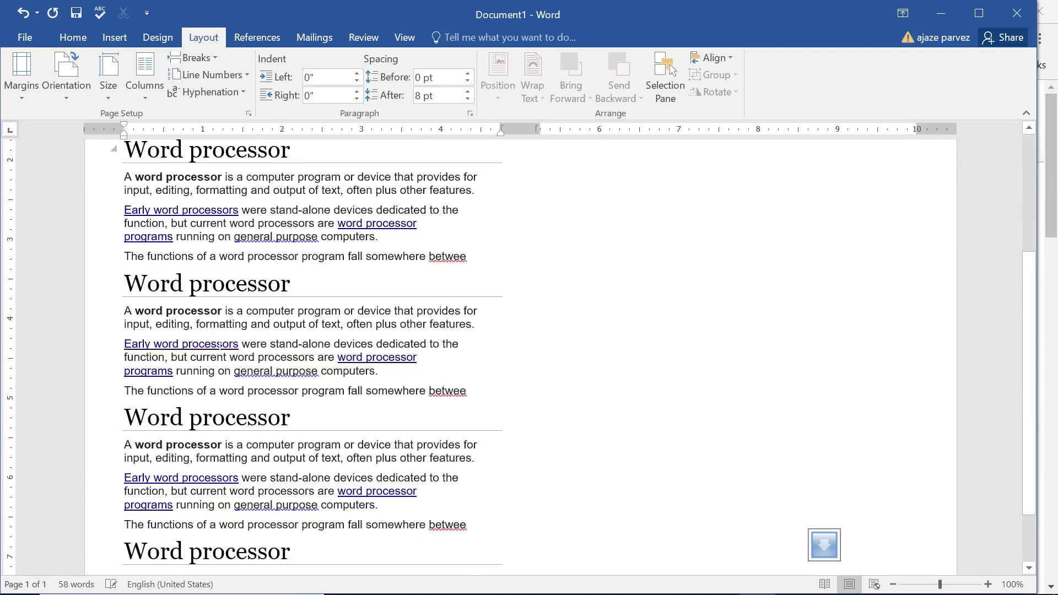
pyautogui.scroll(-2, 286, 349)
pyautogui.scroll(-1, 286, 349)
pyautogui.hotkey('ctrl', 'v')
pyautogui.hotkey('ctrl', 'v')
pyautogui.hotkey('ctrl', 'v')
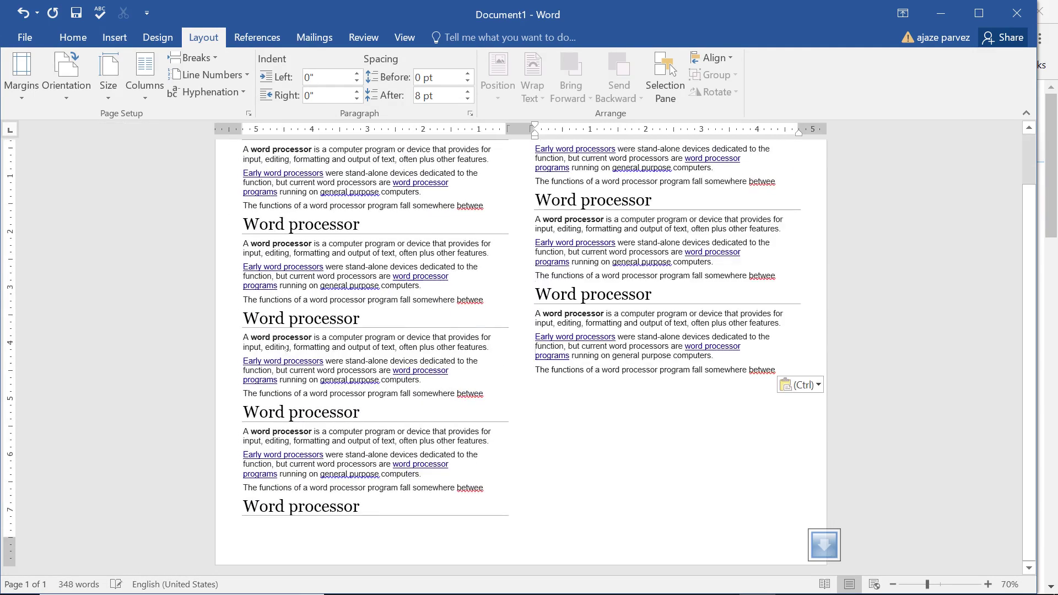
pyautogui.scroll(2, 286, 347)
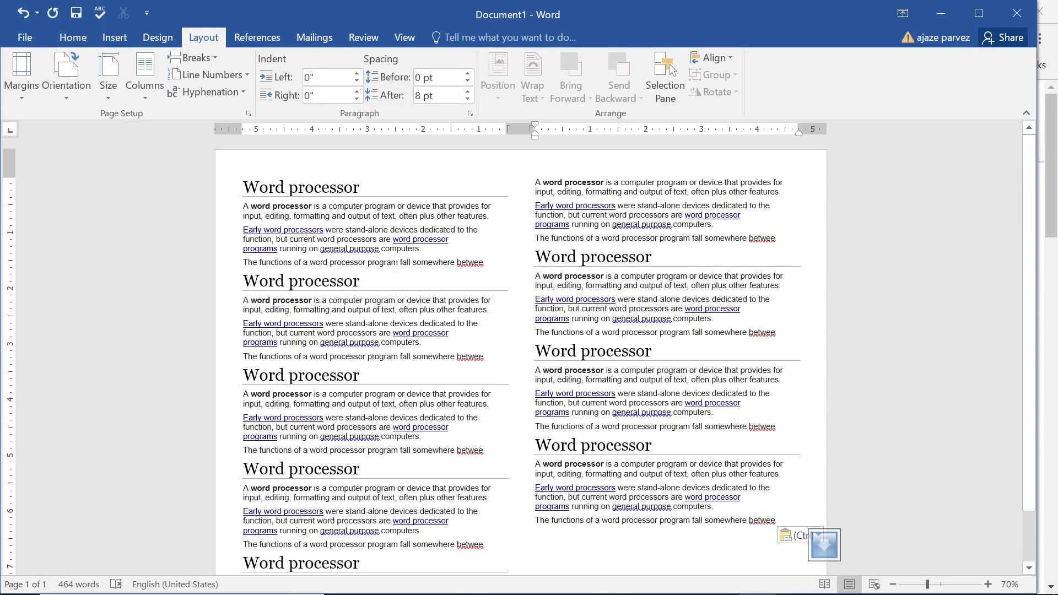
# Reflow the text into three columns, then set Number of columns to 4 in More Columns.
pyautogui.click(144, 99)
pyautogui.click(159, 193)
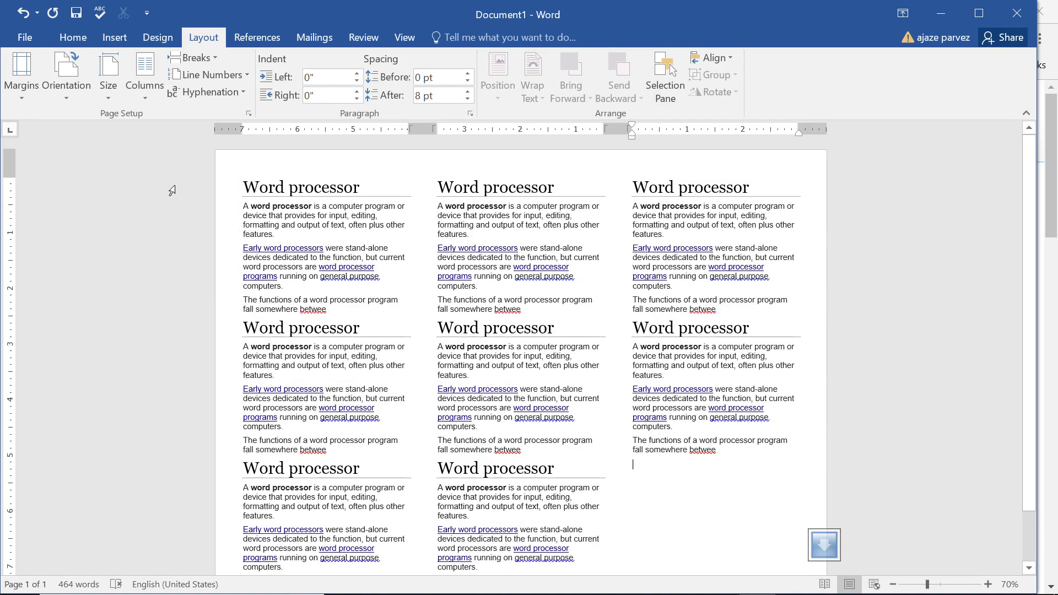
pyautogui.click(148, 95)
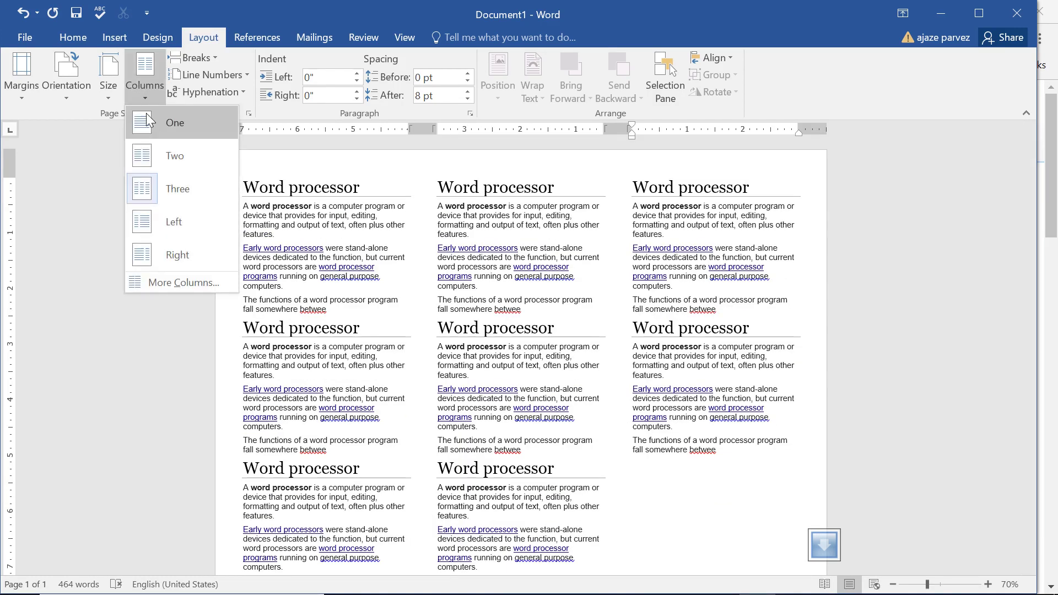
pyautogui.click(172, 284)
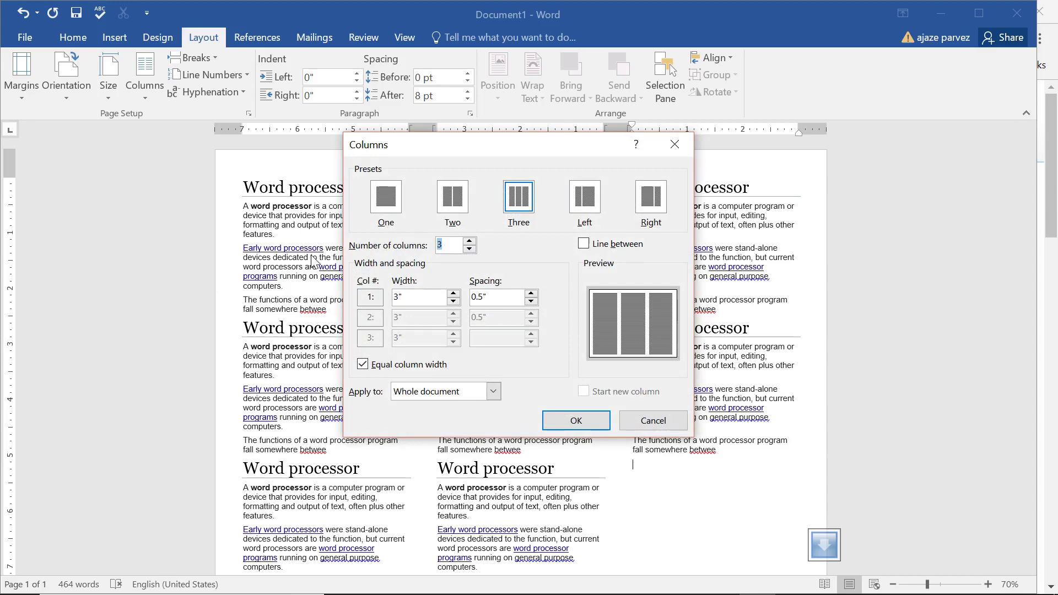
pyautogui.click(470, 241)
pyautogui.click(571, 421)
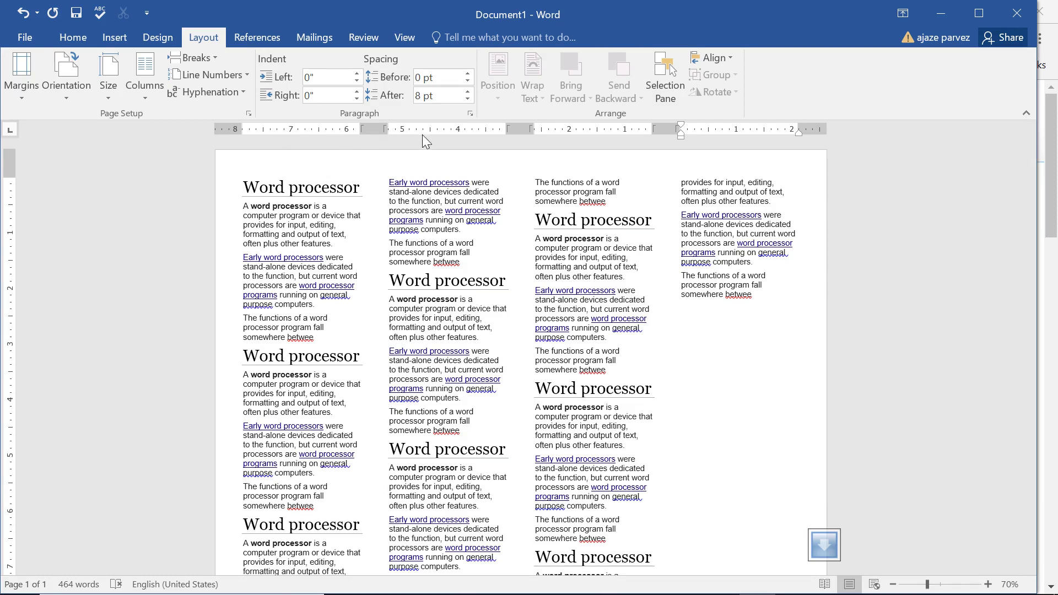
pyautogui.moveTo(361, 129)
pyautogui.mouseDown()
pyautogui.moveTo(424, 129)
pyautogui.moveTo(305, 128)
pyautogui.moveTo(369, 135)
pyautogui.moveTo(350, 132)
pyautogui.mouseUp()
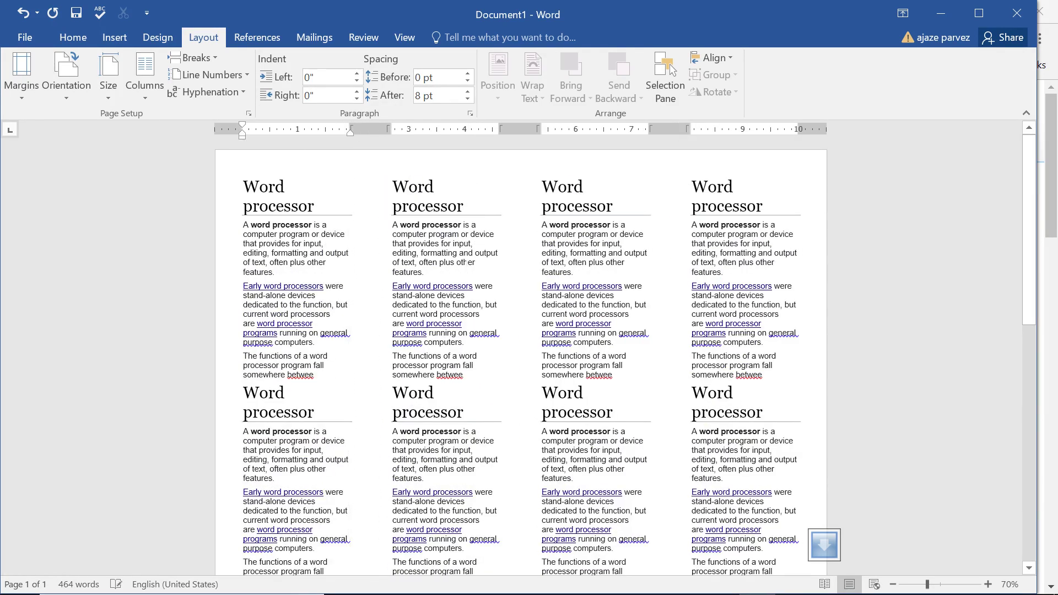
pyautogui.click(142, 92)
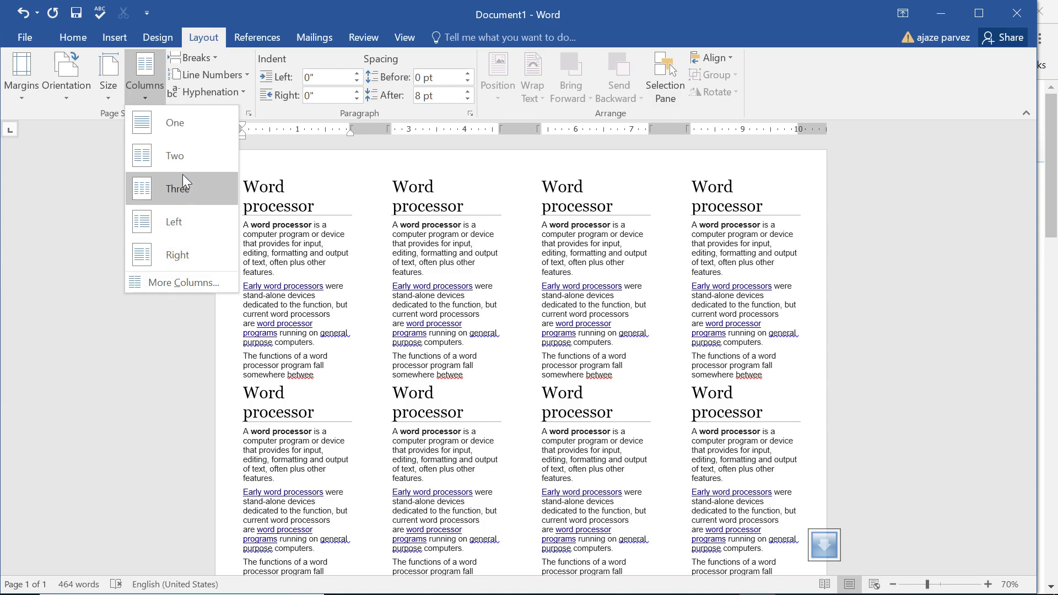
# Place the insertion point at the second heading row in the first column.
pyautogui.click(87, 318)
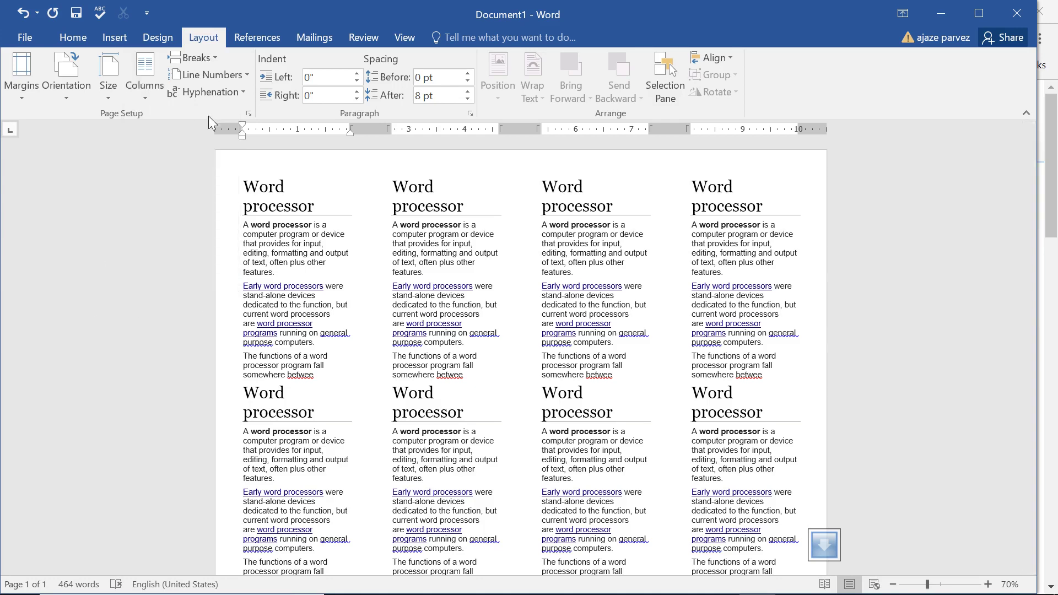
pyautogui.click(191, 58)
pyautogui.click(113, 236)
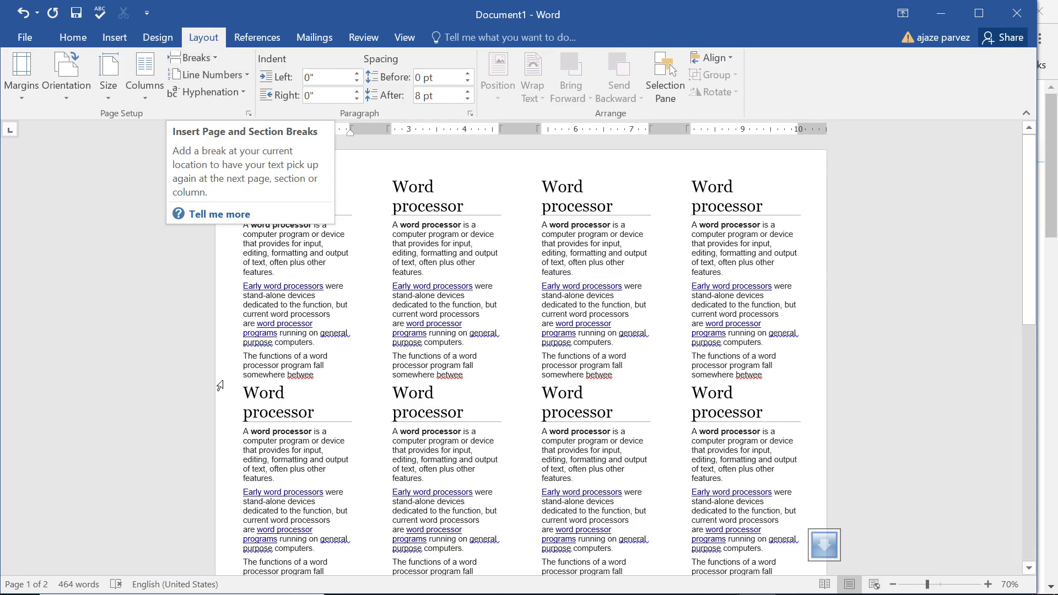
pyautogui.click(170, 324)
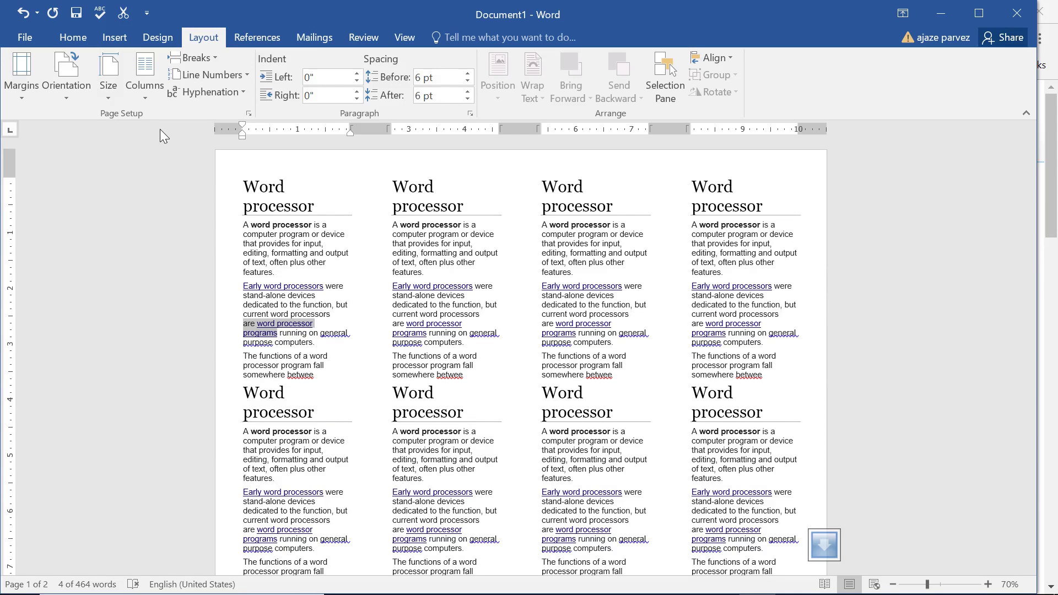
pyautogui.click(238, 395)
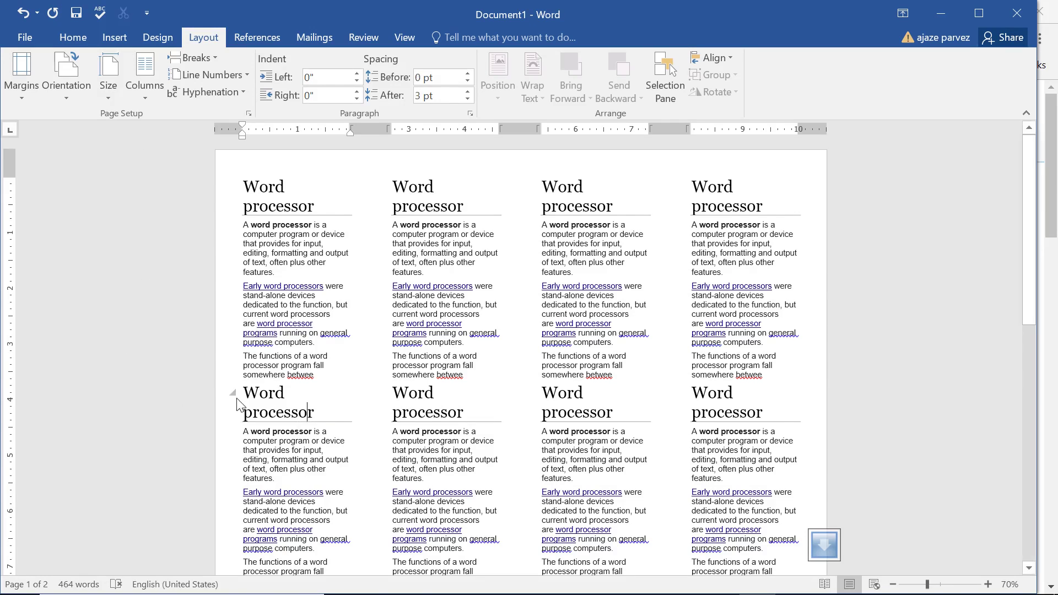
# Insert a Page break, a Column break and a Next Page section break there.
pyautogui.click(205, 56)
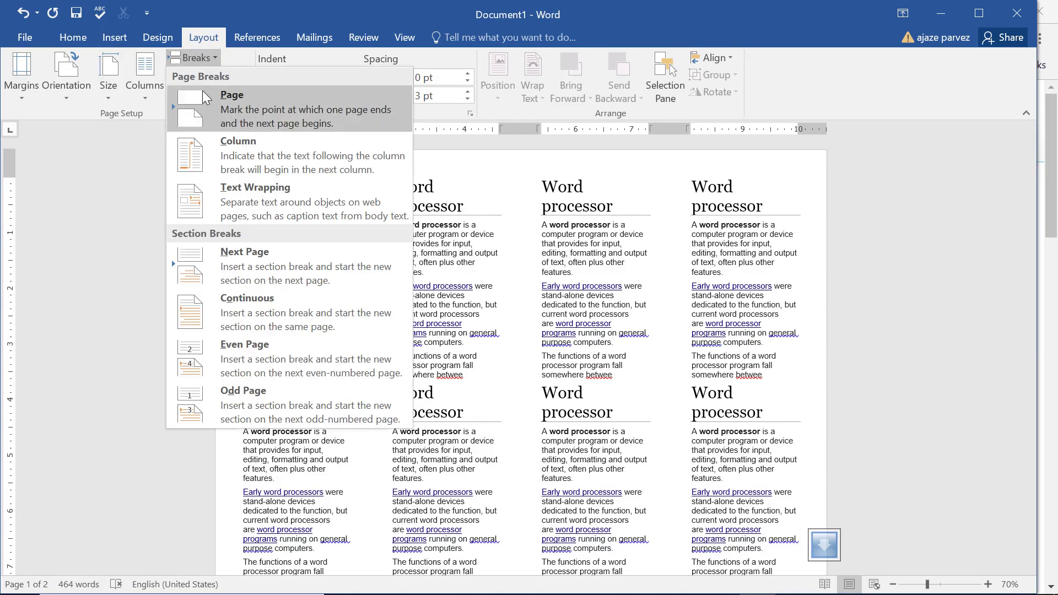
pyautogui.click(257, 117)
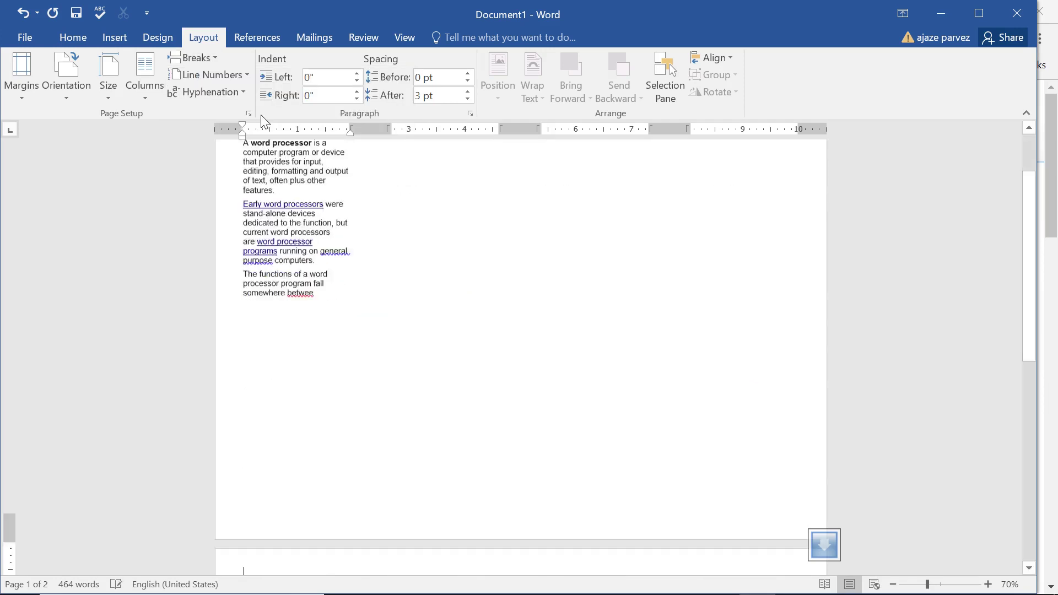
pyautogui.click(204, 62)
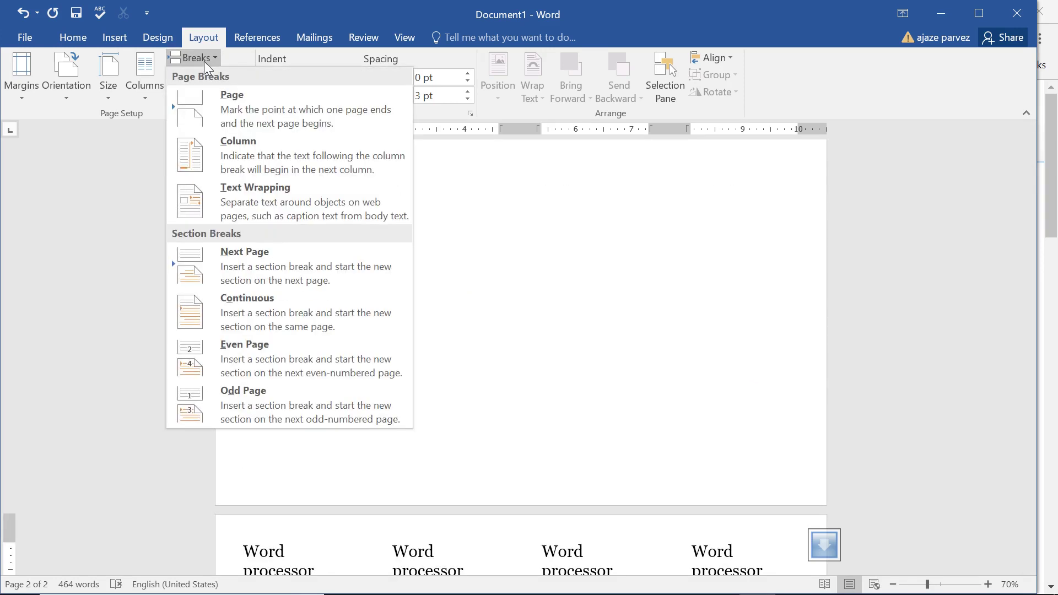
pyautogui.click(265, 165)
pyautogui.scroll(-5, 342, 232)
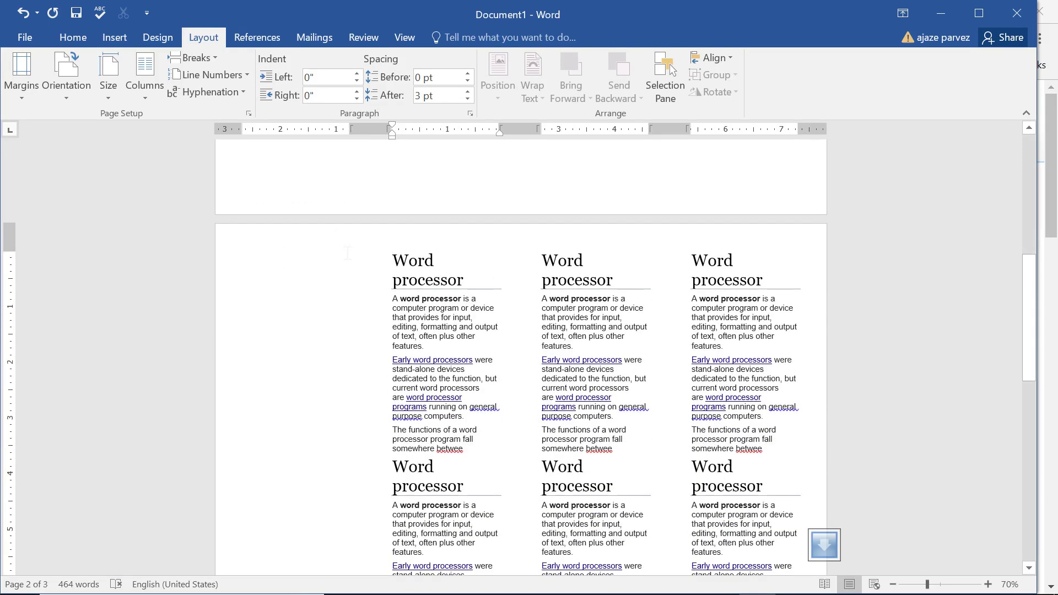
pyautogui.click(205, 61)
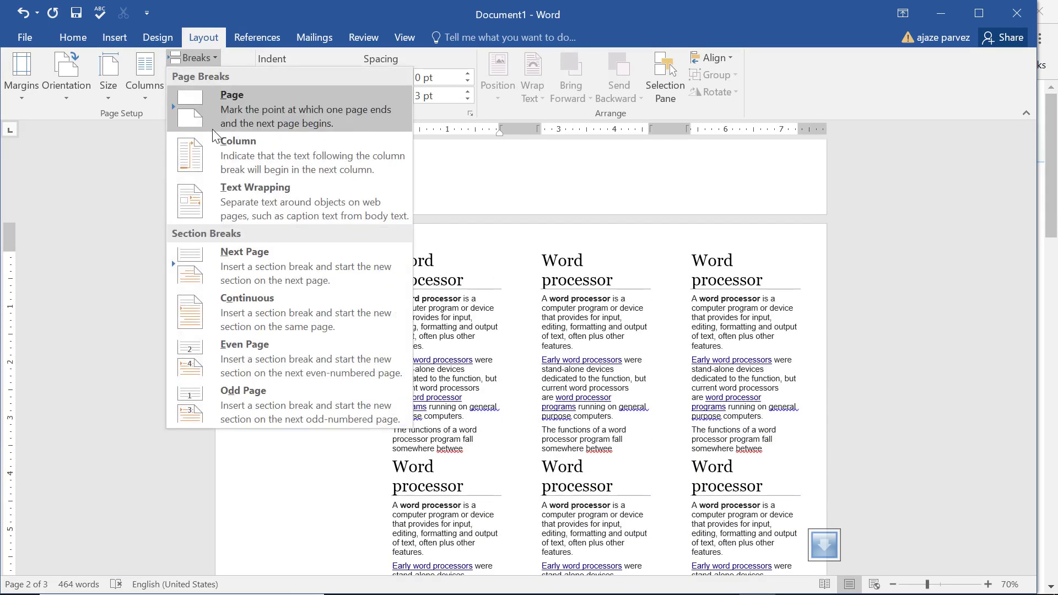
pyautogui.click(267, 268)
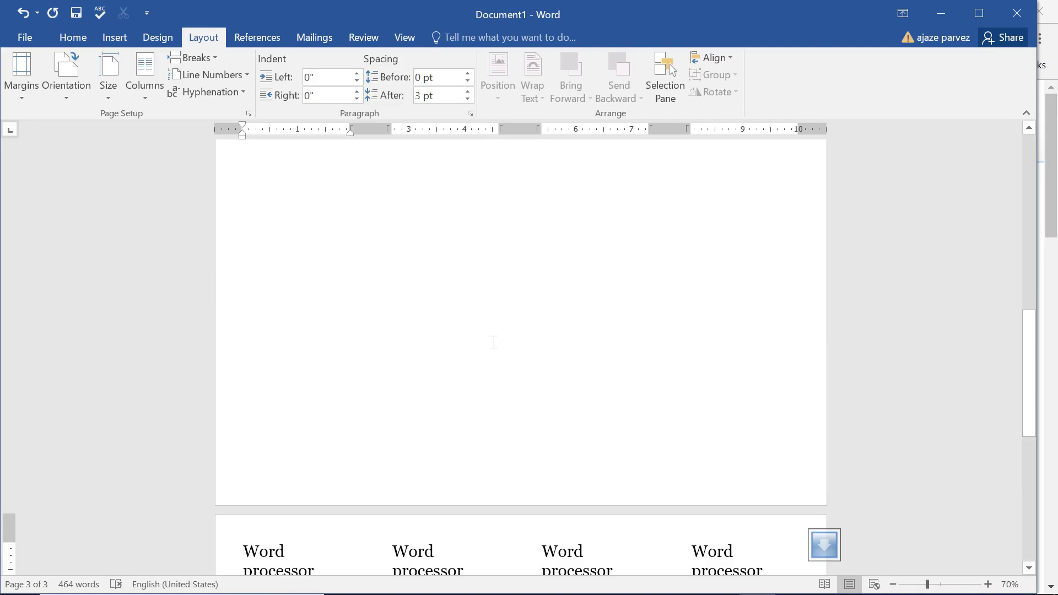
# Insert a Next Page section break before the heading on page 3.
pyautogui.keyDown('ctrl'); pyautogui.scroll(-3, 493, 342); pyautogui.keyUp('ctrl')
pyautogui.click(477, 316)
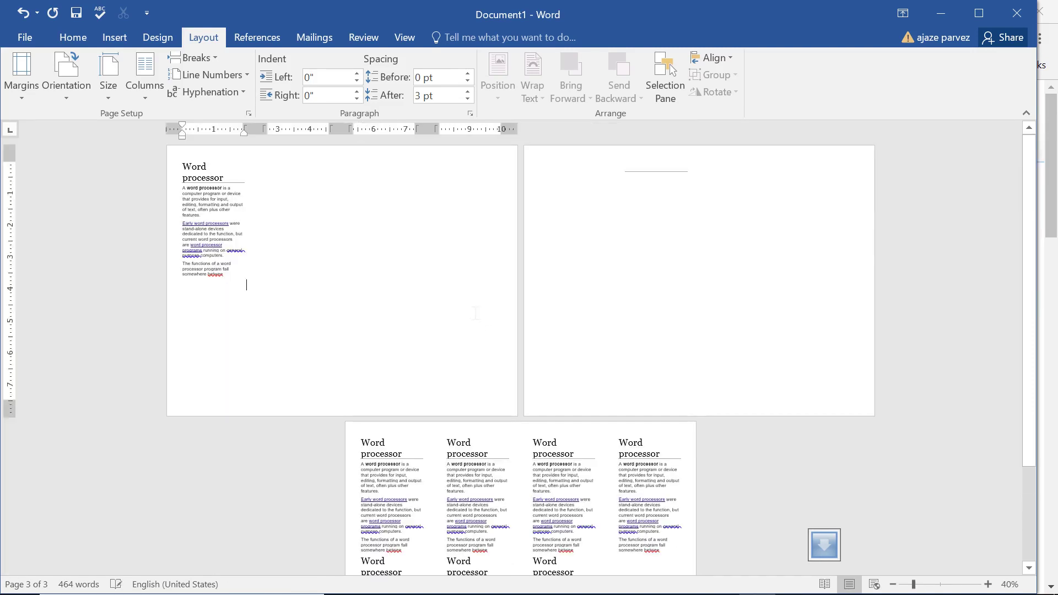
pyautogui.click(643, 289)
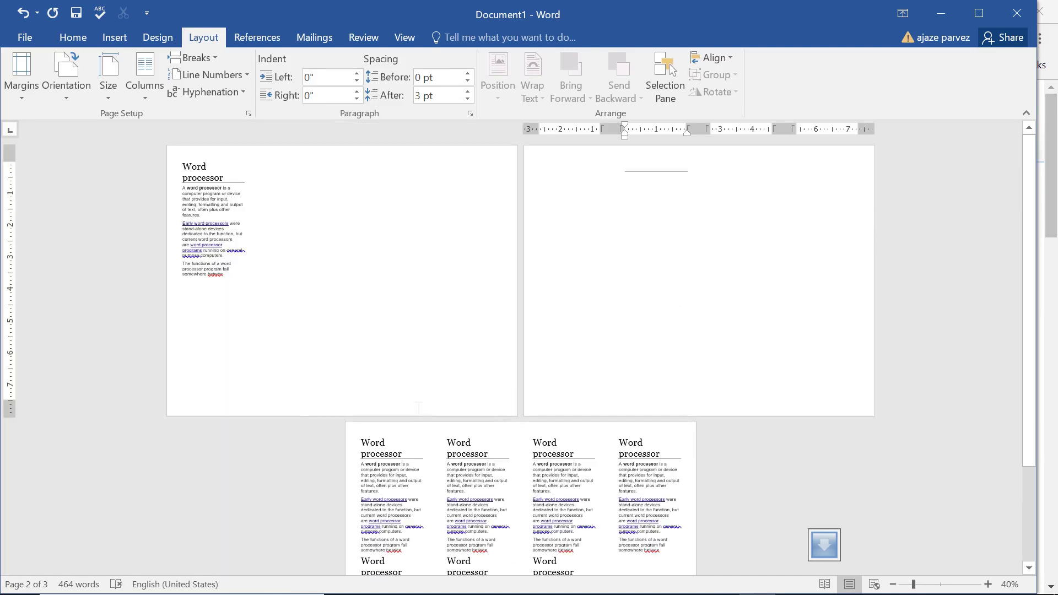
pyautogui.scroll(-1, 485, 402)
pyautogui.moveTo(361, 412); pyautogui.dragTo(620, 529)
pyautogui.scroll(2, 601, 522)
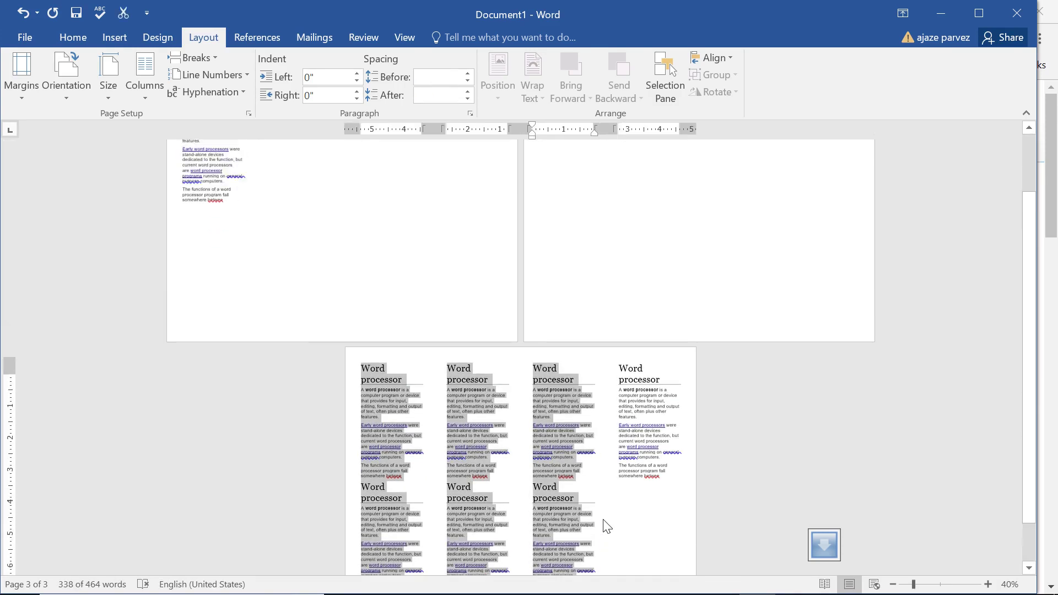
pyautogui.moveTo(228, 252); pyautogui.dragTo(144, 129)
pyautogui.scroll(-1, 395, 392)
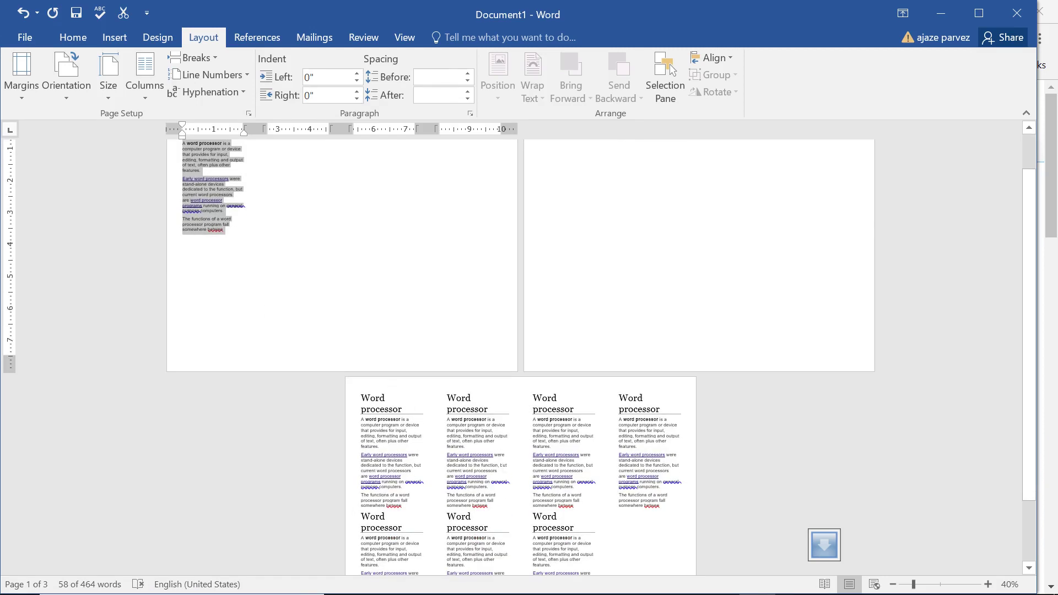
pyautogui.click(533, 398)
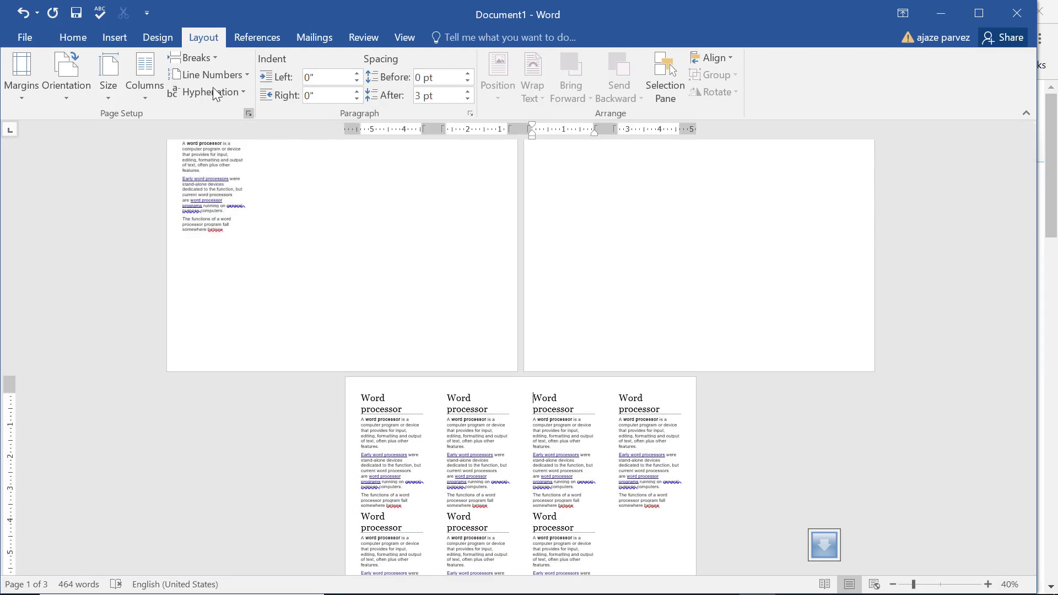
pyautogui.click(199, 58)
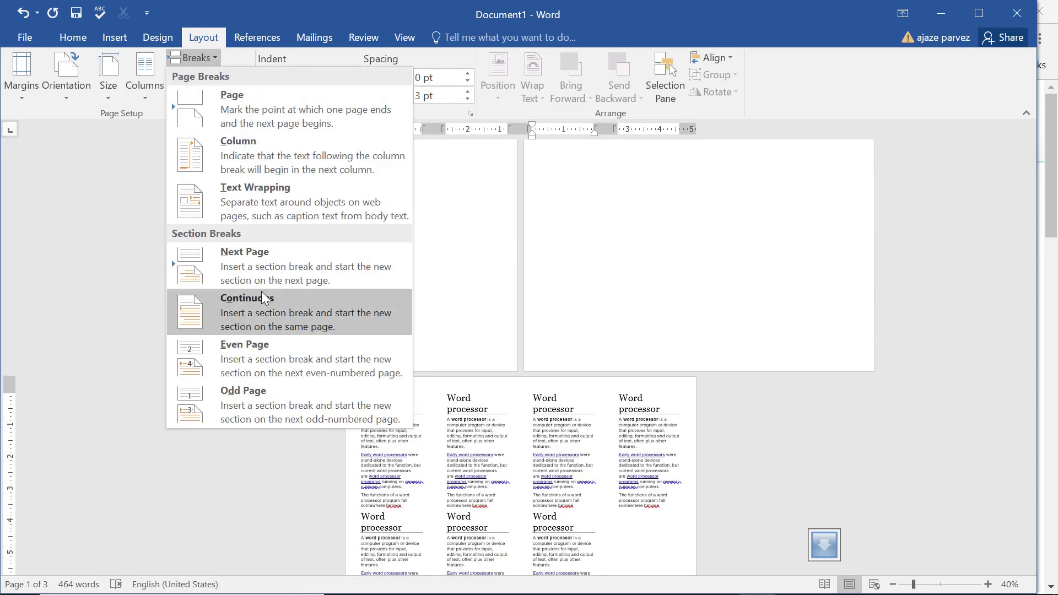
pyautogui.click(244, 259)
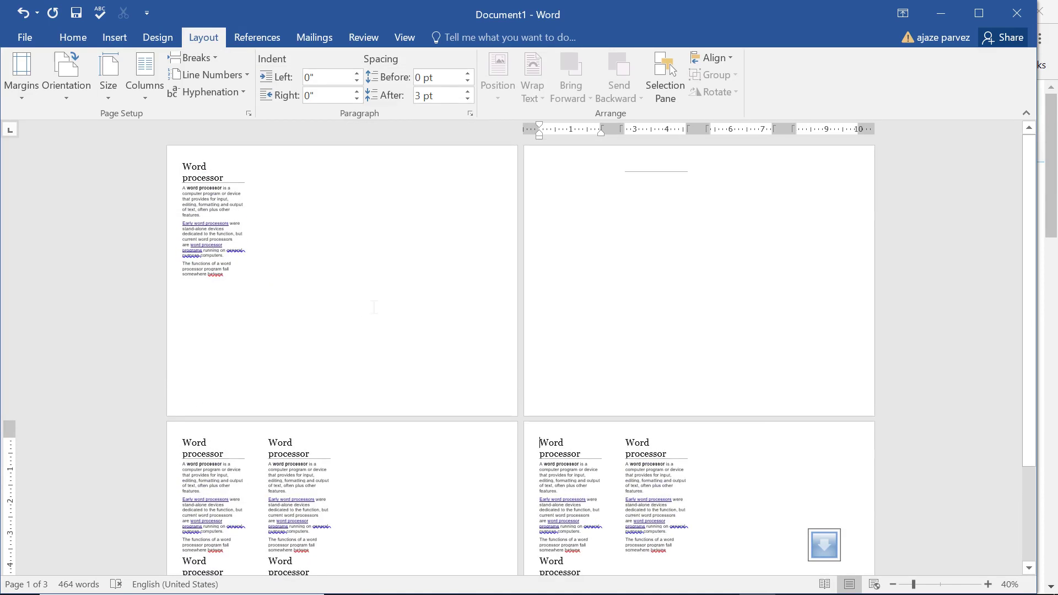
# Turn on Show/Hide ¶ to reveal the breaks, delete the section break, then undo the deletion.
pyautogui.click(72, 37)
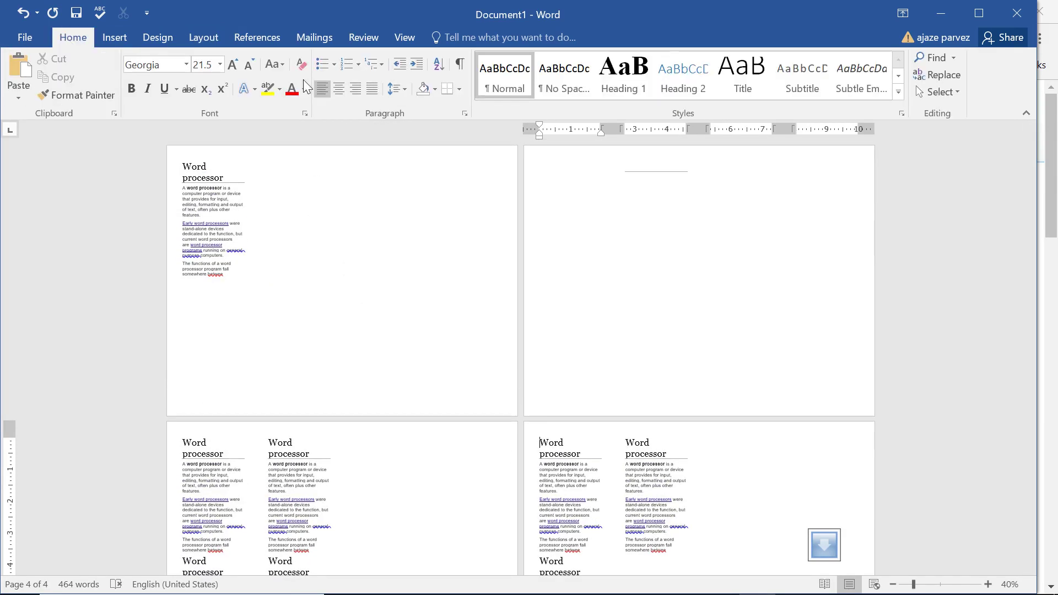
pyautogui.click(459, 64)
pyautogui.keyDown('ctrl'); pyautogui.scroll(5, 491, 334); pyautogui.keyUp('ctrl')
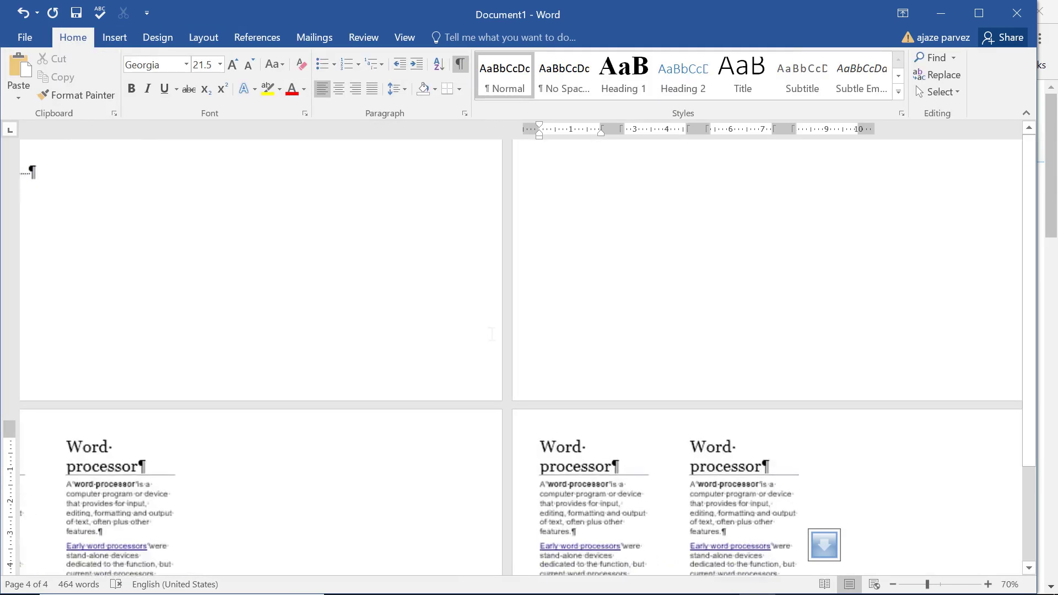
pyautogui.press('BackSpace')
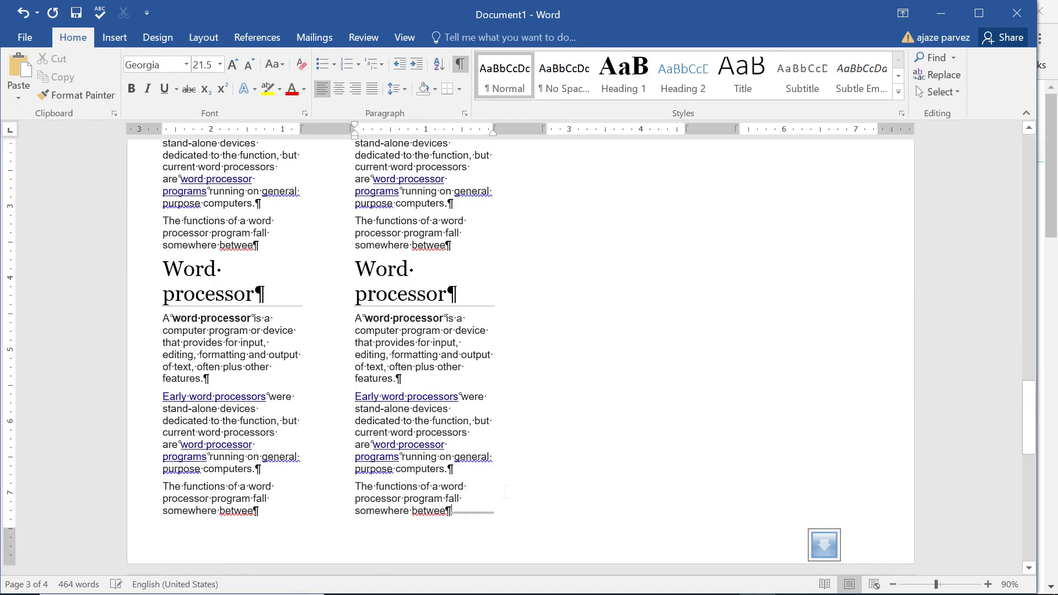
pyautogui.hotkey('ctrl', 'z')
pyautogui.scroll(3, 506, 489)
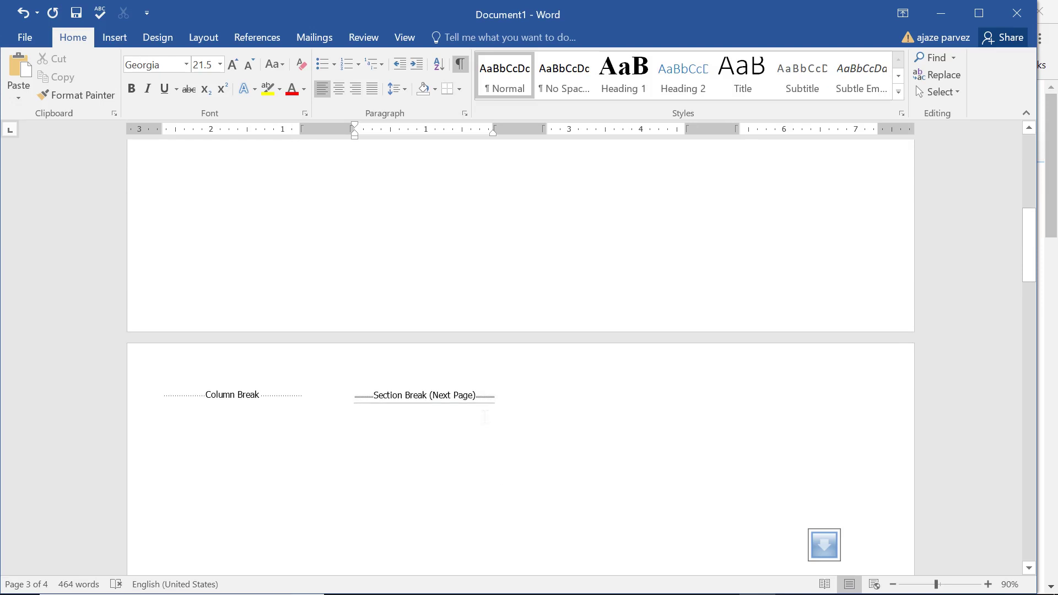
pyautogui.scroll(5, 429, 409)
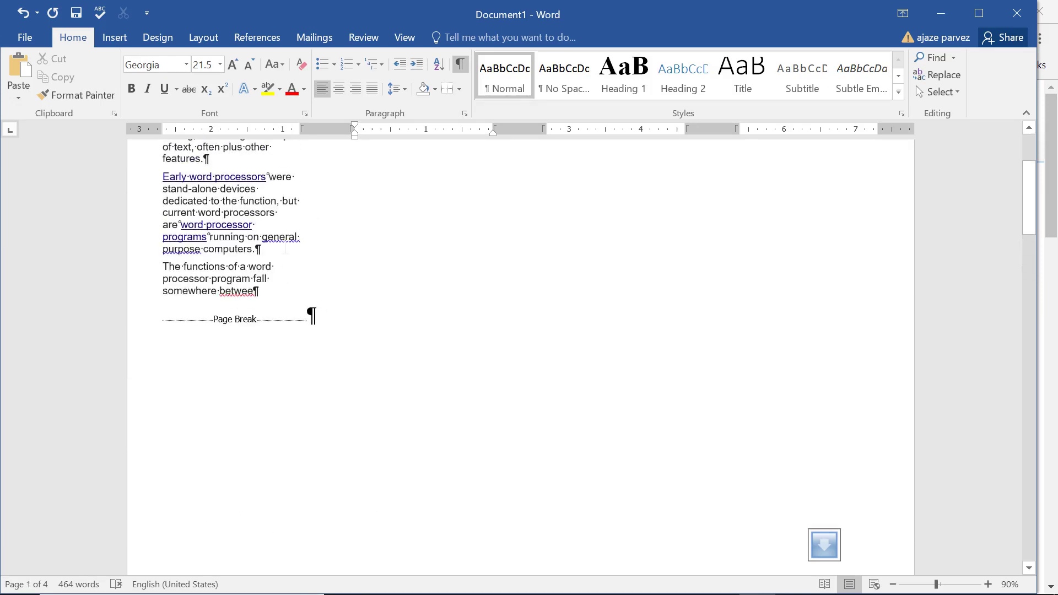
pyautogui.scroll(1, 372, 242)
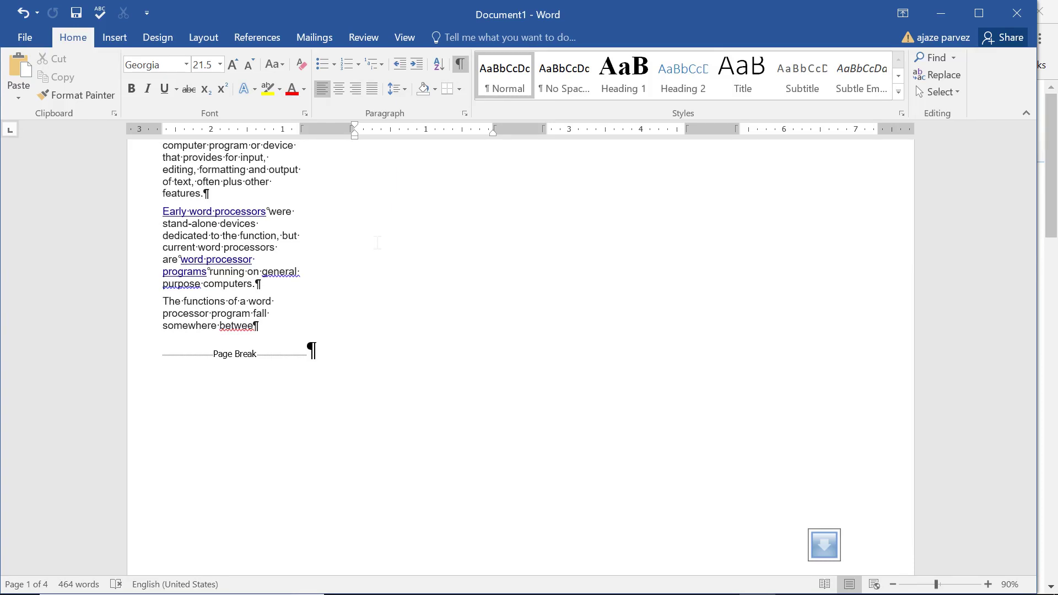
pyautogui.scroll(3, 378, 242)
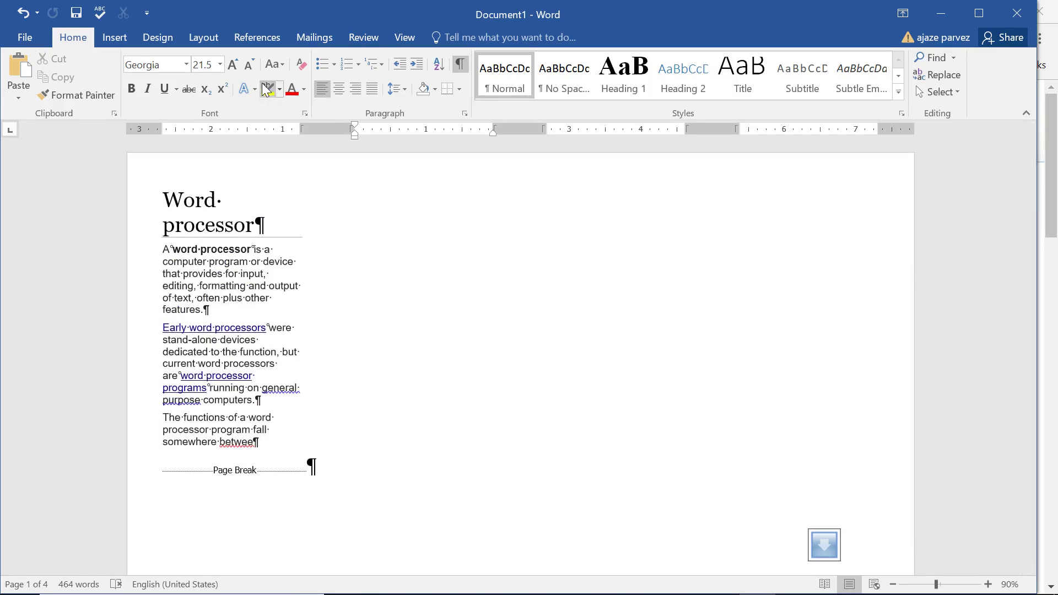
pyautogui.click(207, 37)
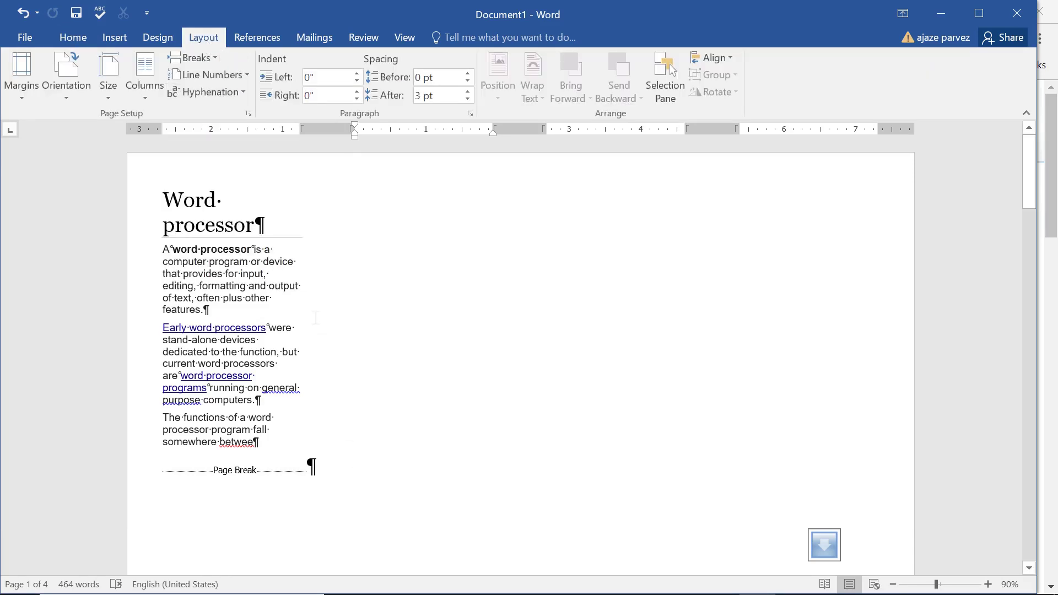
# Delete all content and paste back only the copied first section, leaving 58 words.
pyautogui.hotkey('ctrl', 'a')
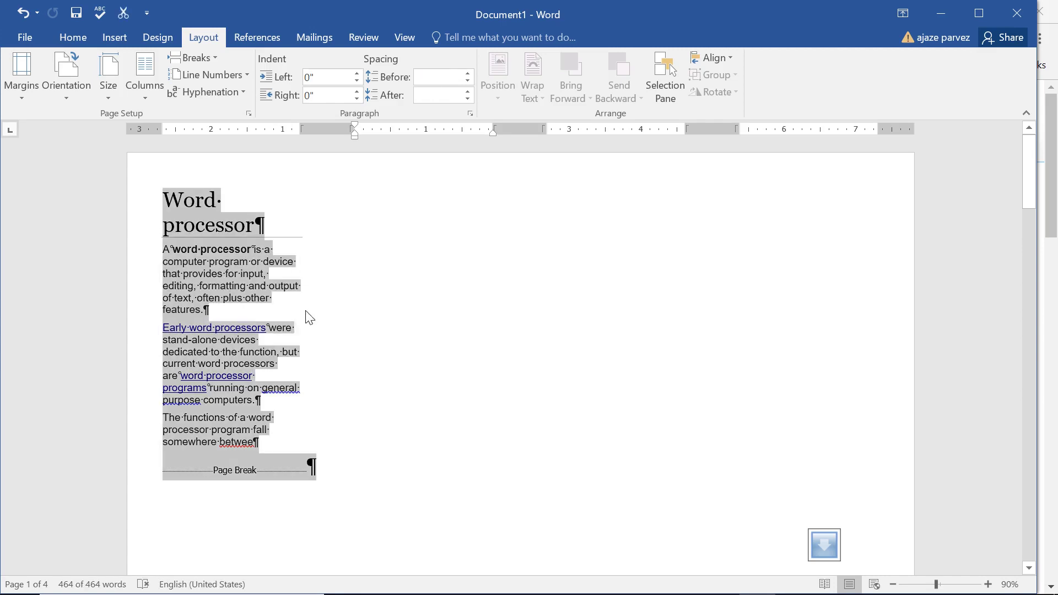
pyautogui.hotkey('ctrl', 'Home')
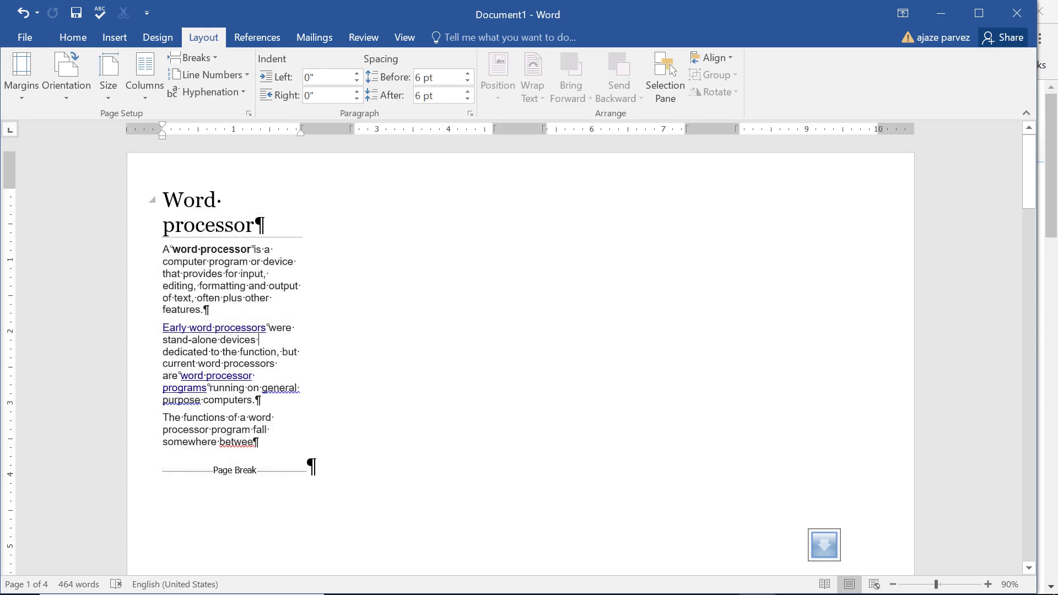
pyautogui.hotkey('shift', 'Down')
pyautogui.hotkey('shift', 'Down')
pyautogui.hotkey('shift', 'Down')
pyautogui.hotkey('shift', 'Down')
pyautogui.hotkey('shift', 'Down')
pyautogui.hotkey('shift', 'Down')
pyautogui.hotkey('shift', 'Down')
pyautogui.hotkey('shift', 'Down')
pyautogui.hotkey('shift', 'Down')
pyautogui.hotkey('shift', 'Down')
pyautogui.hotkey('shift', 'Down')
pyautogui.hotkey('shift', 'Down')
pyautogui.hotkey('shift', 'Down')
pyautogui.hotkey('shift', 'Down')
pyautogui.hotkey('shift', 'Down')
pyautogui.hotkey('shift', 'Down')
pyautogui.hotkey('shift', 'Down')
pyautogui.hotkey('shift', 'Down')
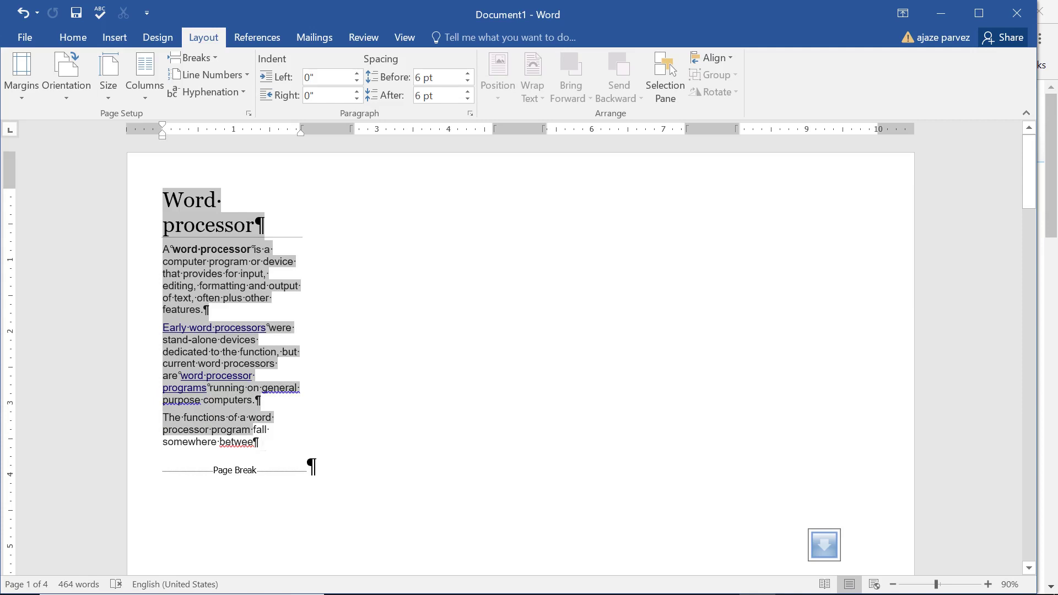
pyautogui.click(312, 434)
pyautogui.hotkey('ctrl', 'a')
pyautogui.hotkey('ctrl', 'c')
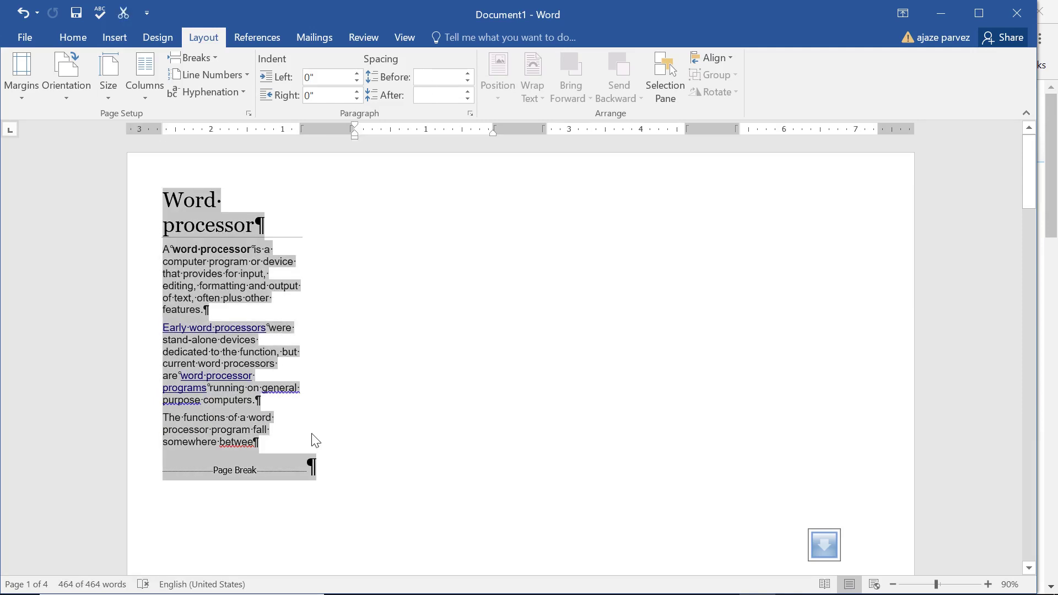
pyautogui.press('Delete')
pyautogui.hotkey('ctrl', 'v')
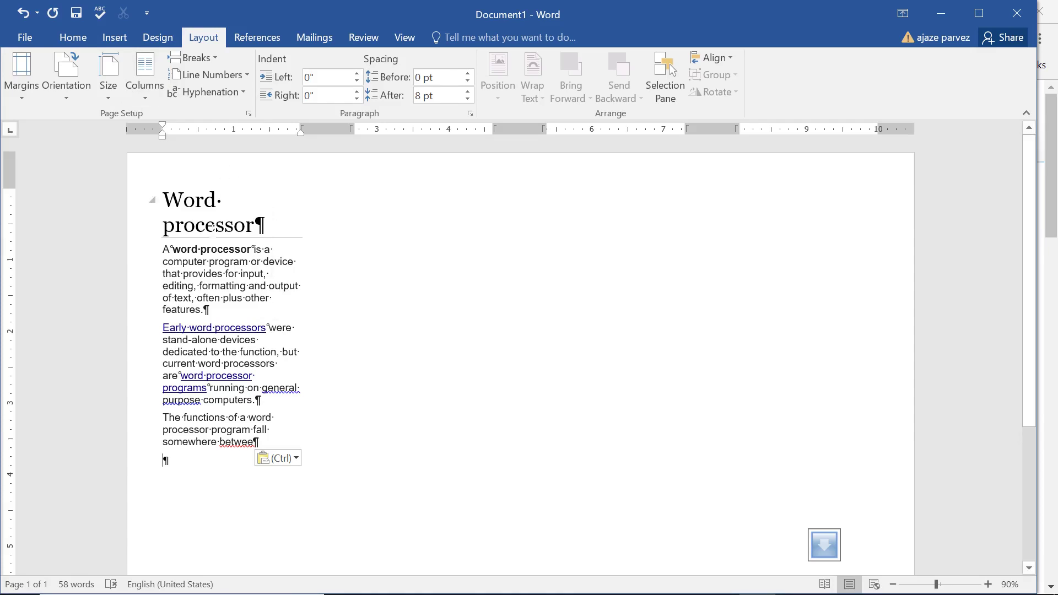
# Create a blank document and paste the copied 'Word processor' text into it.
pyautogui.click(34, 47)
pyautogui.click(48, 99)
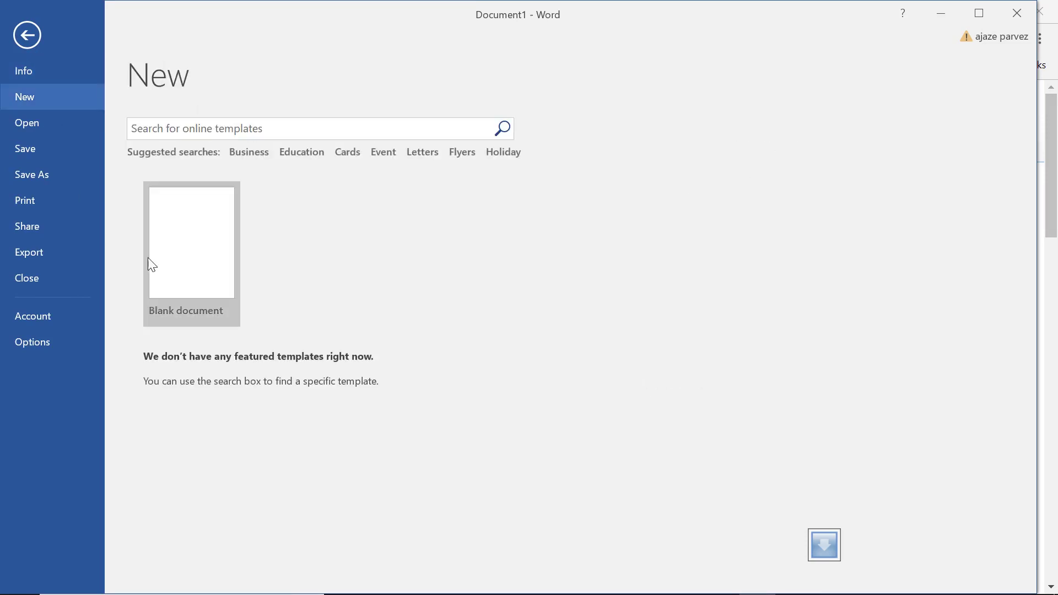
pyautogui.click(210, 267)
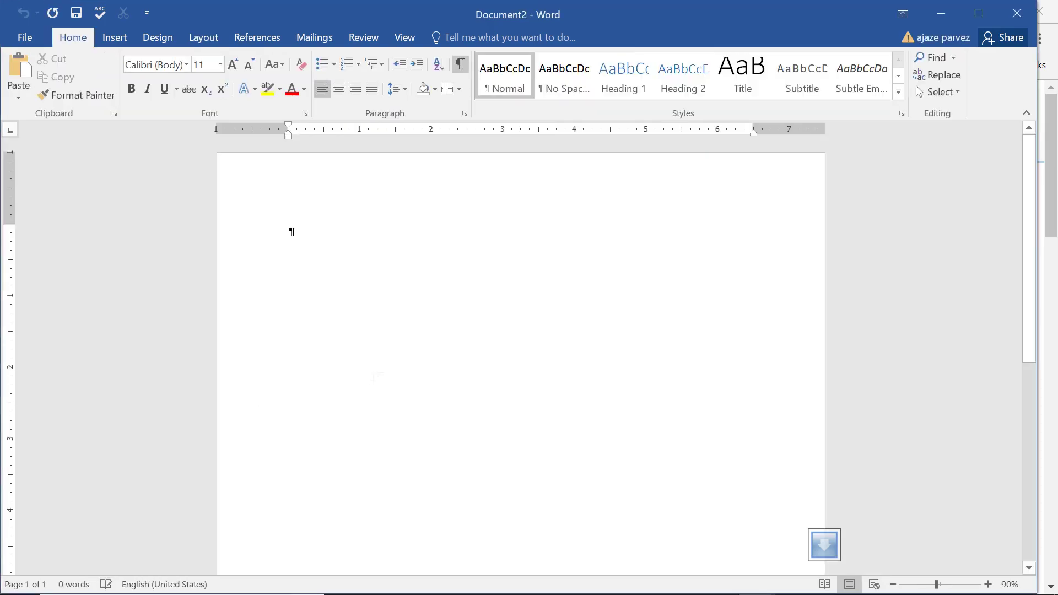
pyautogui.hotkey('ctrl', 'v')
pyautogui.keyDown('ctrl'); pyautogui.scroll(4, 376, 377); pyautogui.keyUp('ctrl')
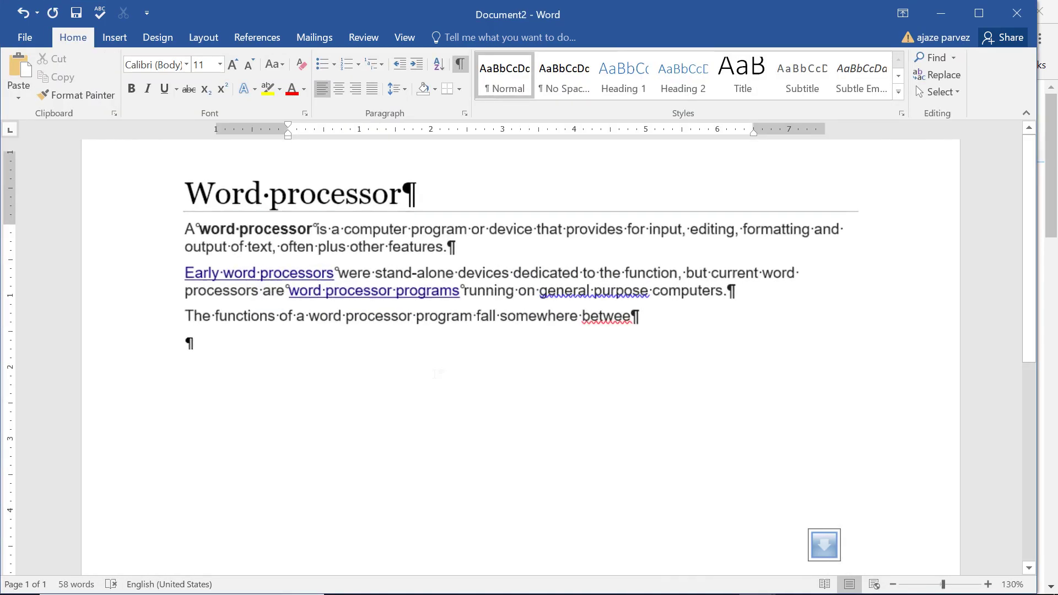
pyautogui.scroll(3, 521, 287)
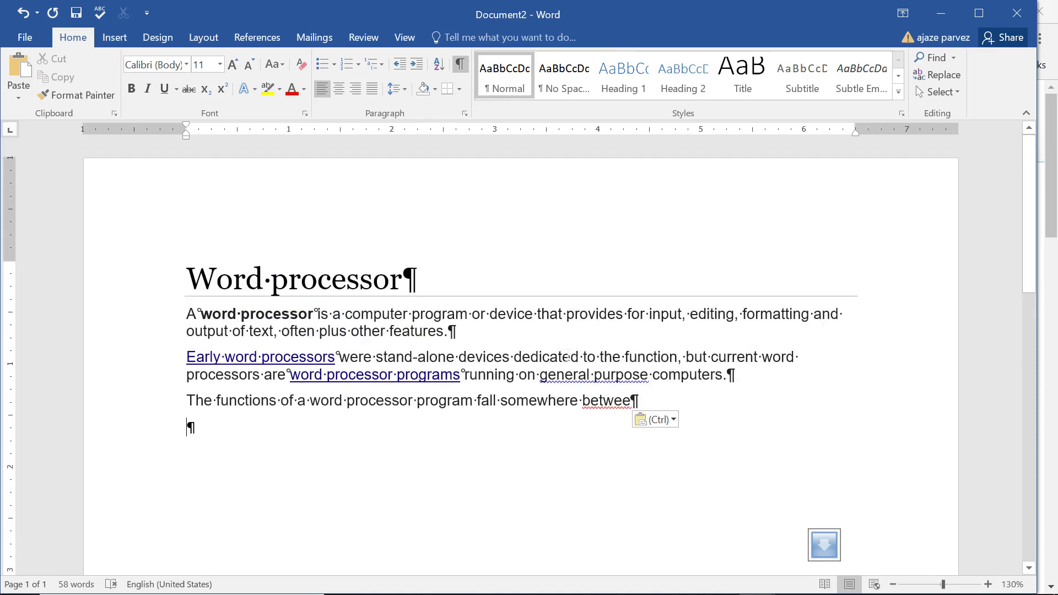
pyautogui.click(204, 37)
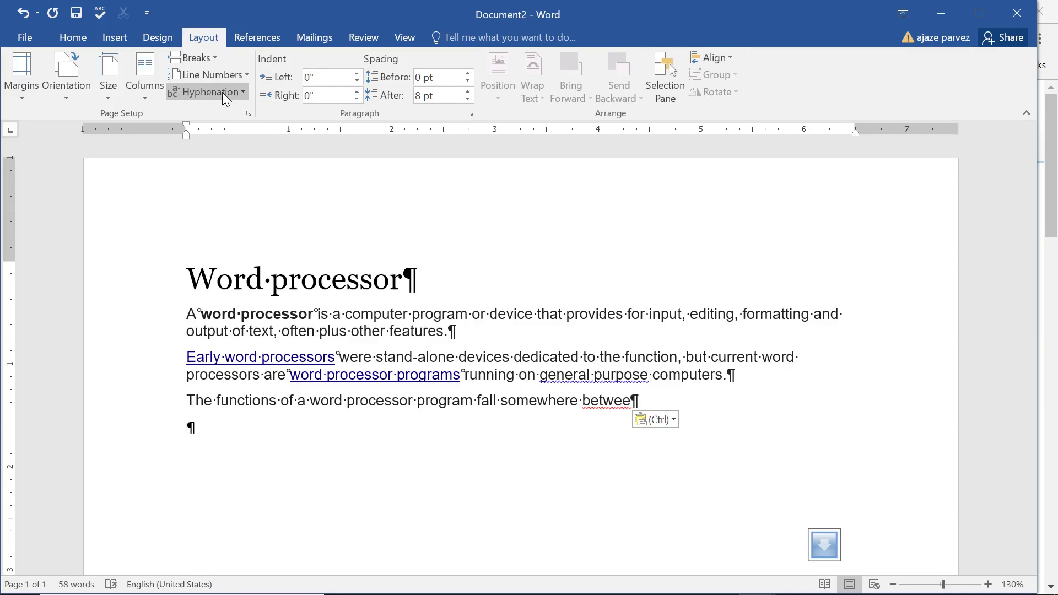
# Turn on automatic hyphenation and paste 'editing, formatting and' several times after 'betwee'.
pyautogui.click(227, 96)
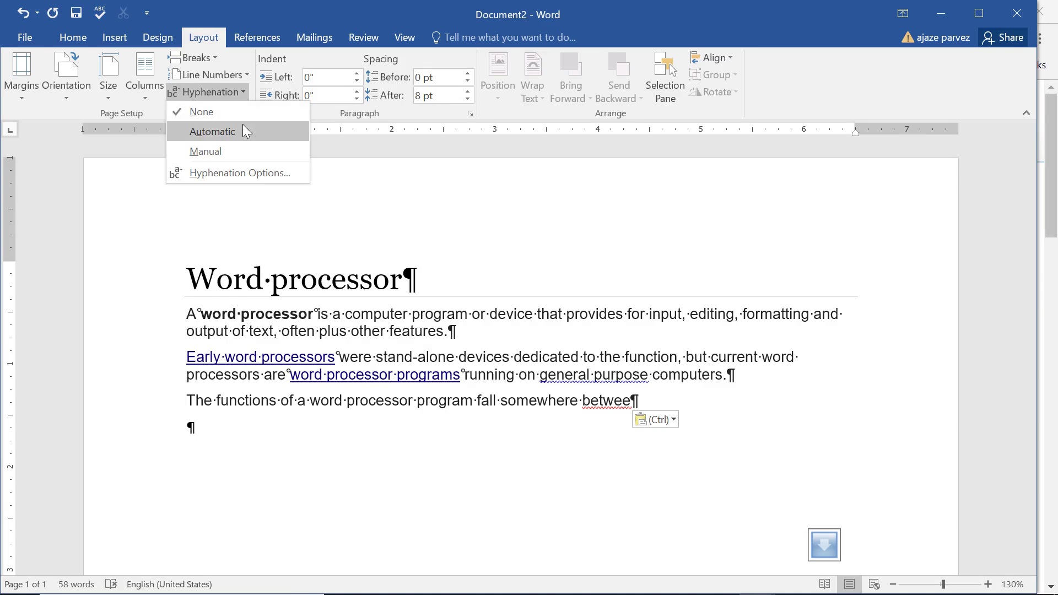
pyautogui.click(243, 133)
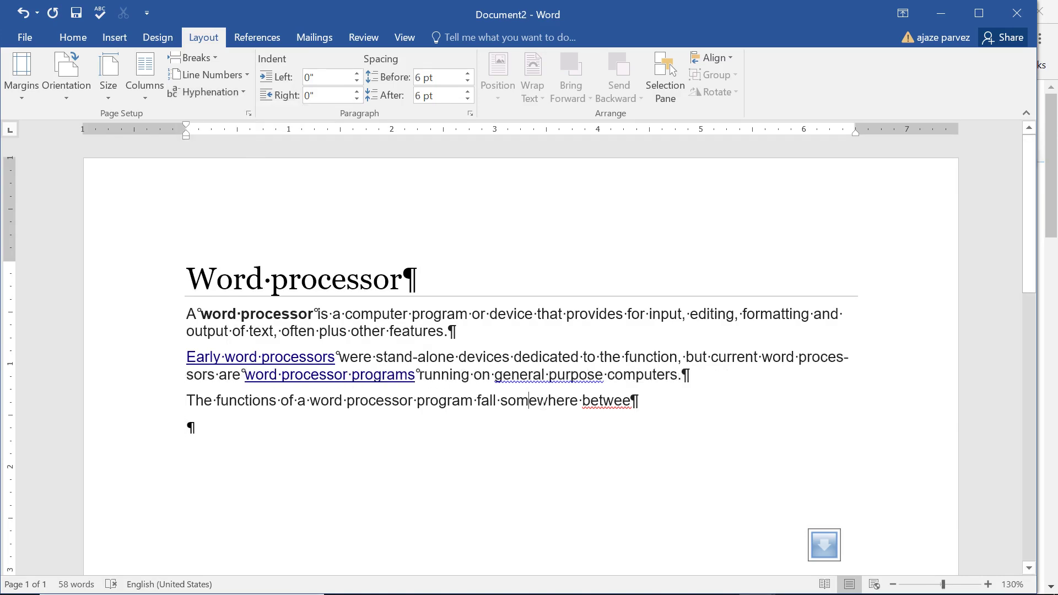
pyautogui.moveTo(864, 322); pyautogui.dragTo(700, 328)
pyautogui.hotkey('ctrl', 'c')
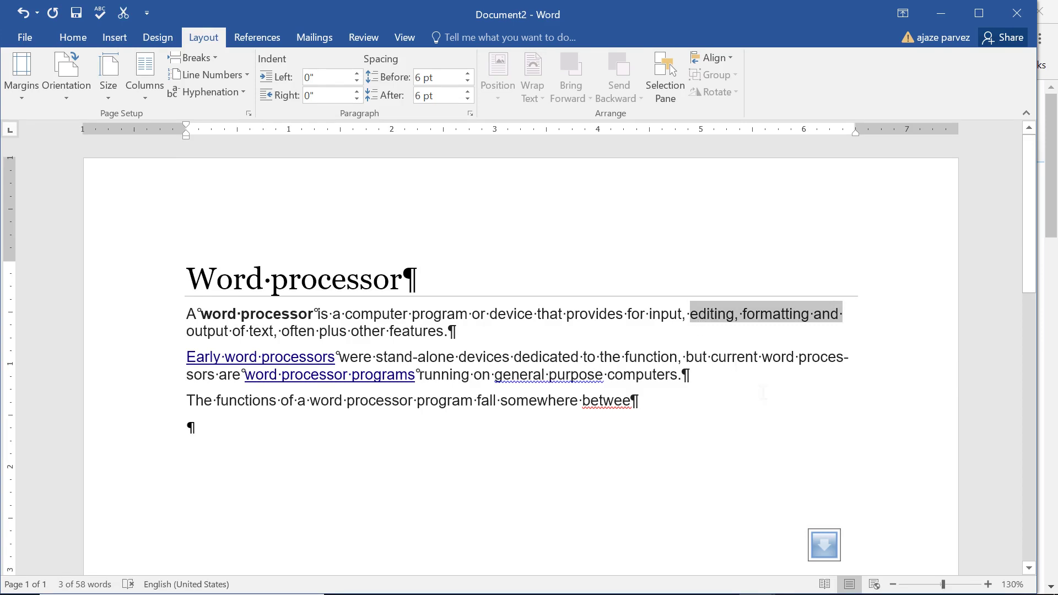
pyautogui.click(716, 402)
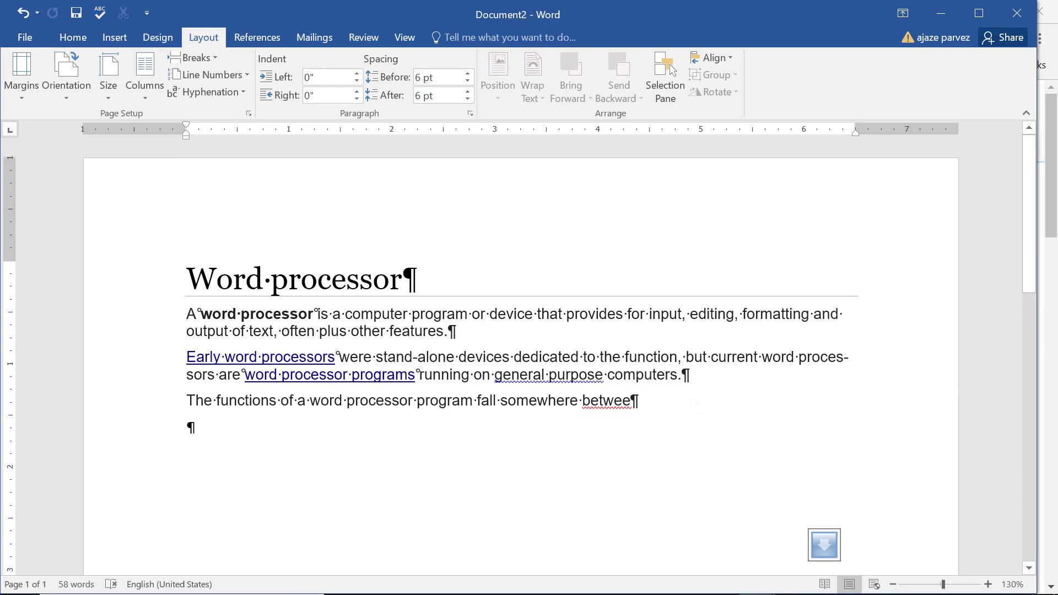
pyautogui.hotkey('ctrl', 'v')
pyautogui.press('Down')
pyautogui.hotkey('ctrl', 'v')
pyautogui.hotkey('ctrl', 'v')
pyautogui.hotkey('ctrl', 'v')
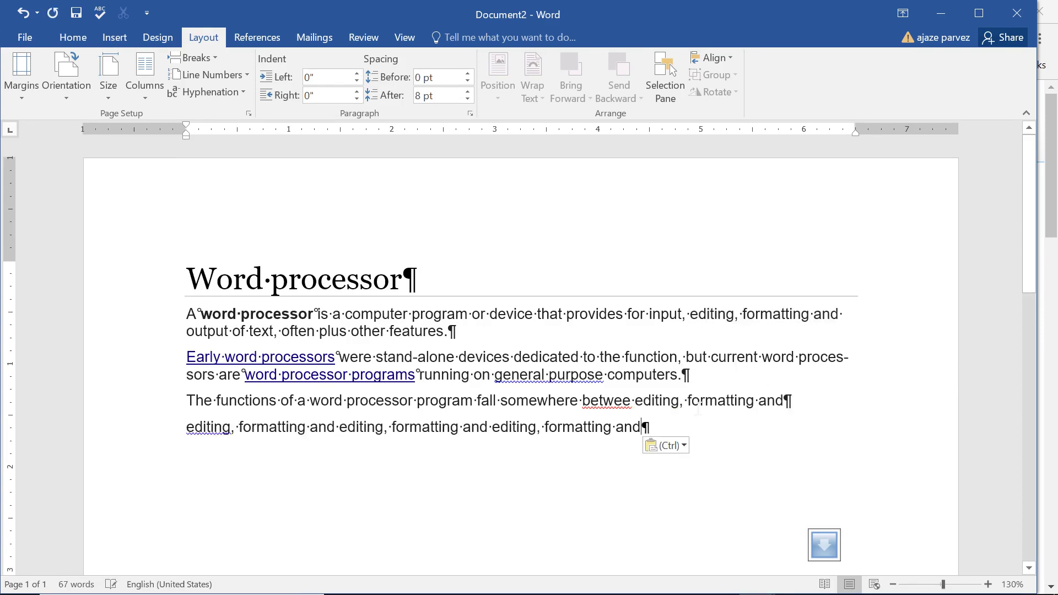
pyautogui.hotkey('ctrl', 'v')
pyautogui.hotkey('ctrl', 'v')
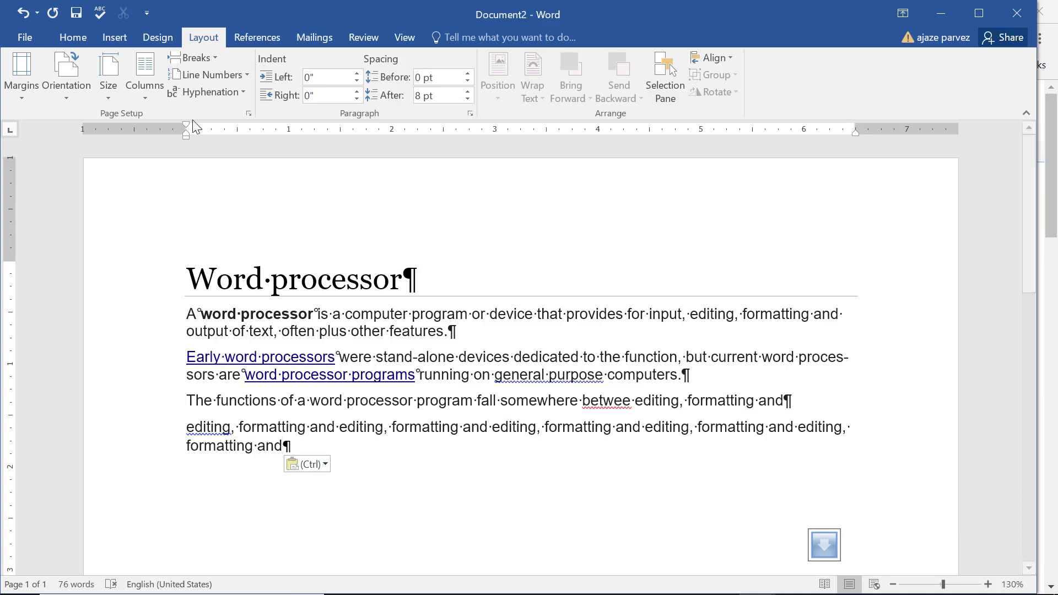
# Add a new paragraph of repeated 'editing, formatting and' text with automatic hyphenation kept on.
pyautogui.click(204, 91)
pyautogui.click(218, 131)
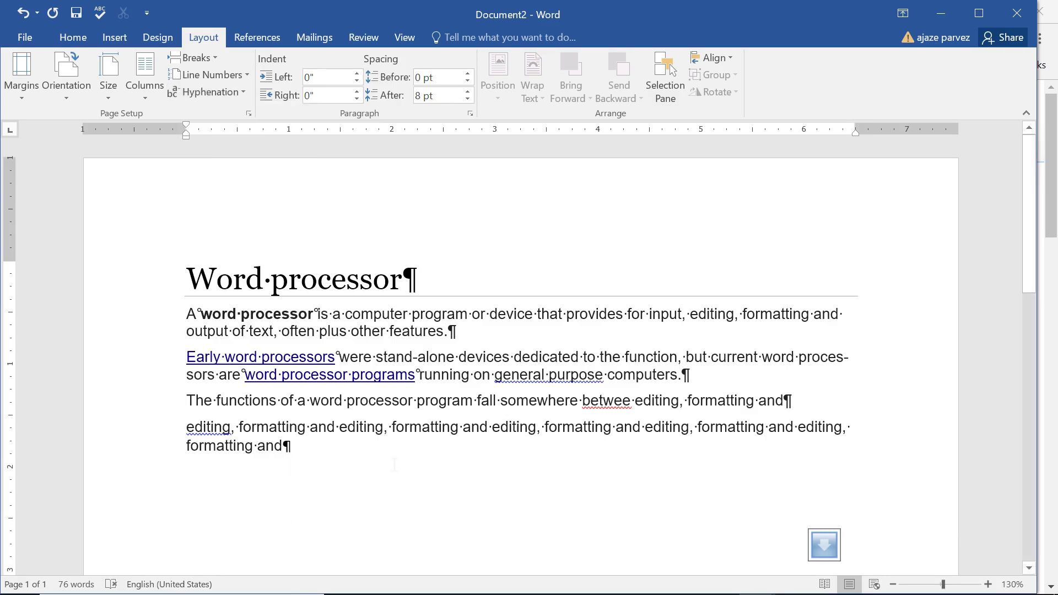
pyautogui.press('Return')
pyautogui.press('Return')
pyautogui.hotkey('ctrl', 'v')
pyautogui.hotkey('ctrl', 'v')
pyautogui.hotkey('ctrl', 'v')
pyautogui.hotkey('ctrl', 'v')
pyautogui.hotkey('ctrl', 'v')
pyautogui.hotkey('ctrl', 'v')
pyautogui.hotkey('ctrl', 'v')
pyautogui.hotkey('ctrl', 'v')
pyautogui.hotkey('ctrl', 'v')
pyautogui.hotkey('ctrl', 'v')
pyautogui.hotkey('ctrl', 'v')
pyautogui.hotkey('ctrl', 'v')
pyautogui.hotkey('ctrl', 'v')
pyautogui.hotkey('ctrl', 'v')
pyautogui.hotkey('ctrl', 'v')
pyautogui.hotkey('ctrl', 'v')
pyautogui.hotkey('ctrl', 'v')
pyautogui.hotkey('ctrl', 'v')
pyautogui.hotkey('ctrl', 'v')
pyautogui.hotkey('ctrl', 'v')
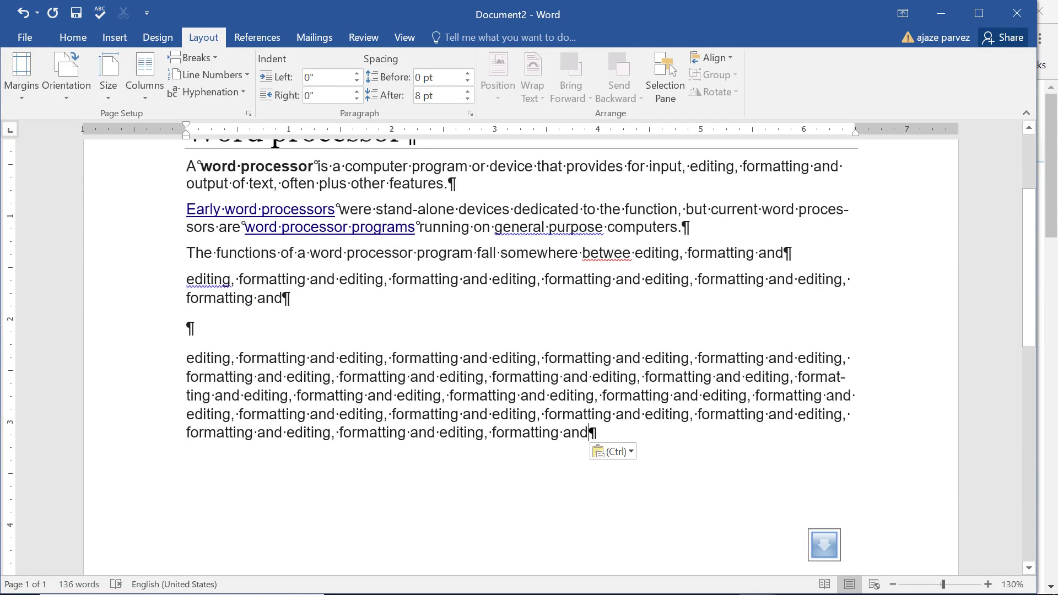
pyautogui.keyDown('ctrl'); pyautogui.scroll(4, 529, 331); pyautogui.keyUp('ctrl')
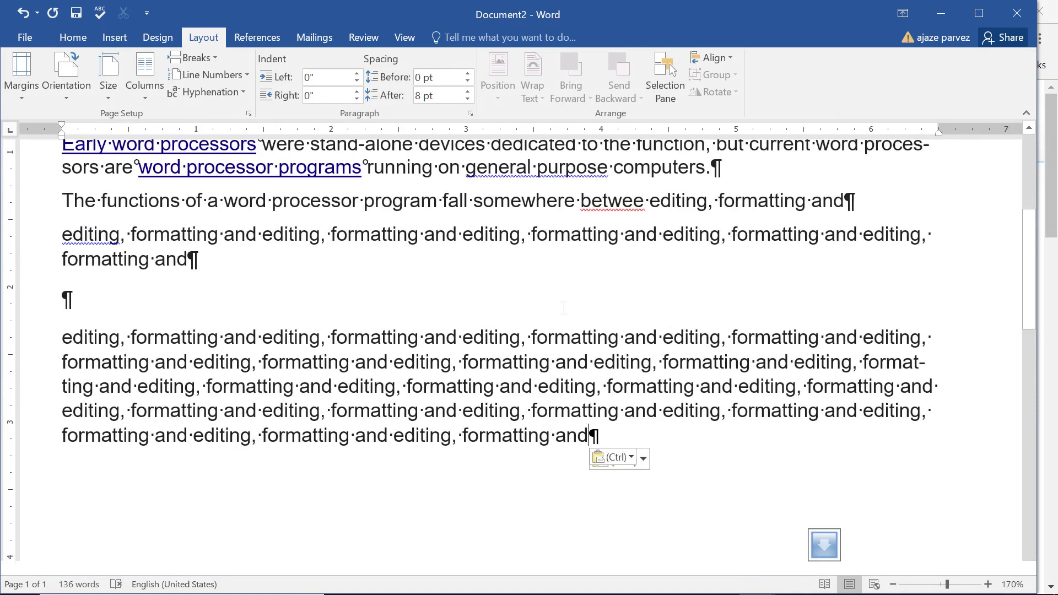
# Hide the formatting marks and select the hyphenated word 'format-ting'.
pyautogui.click(73, 36)
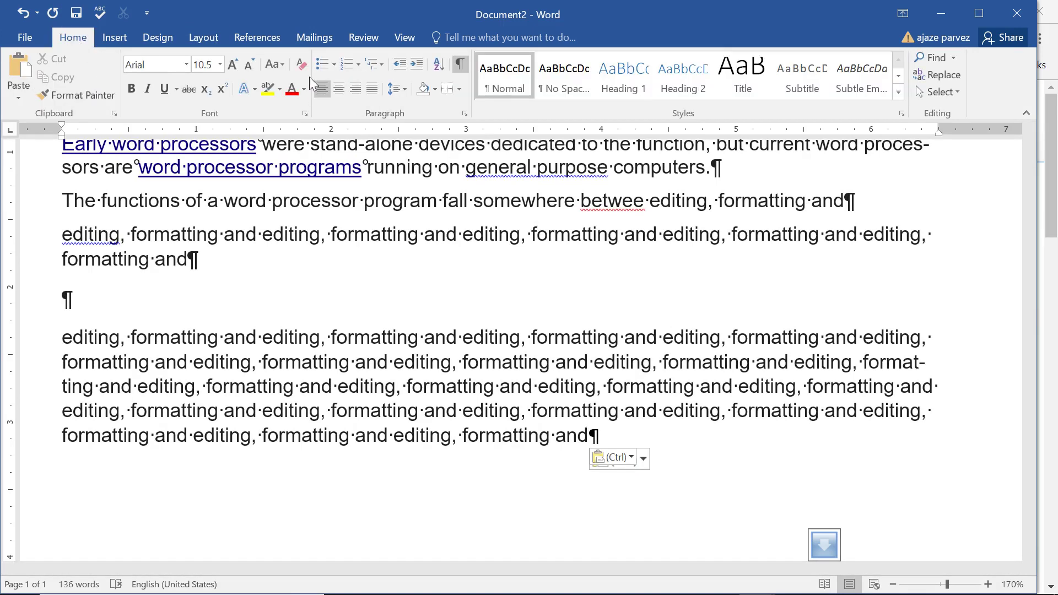
pyautogui.click(460, 65)
pyautogui.keyDown('ctrl'); pyautogui.scroll(2, 529, 330); pyautogui.keyUp('ctrl')
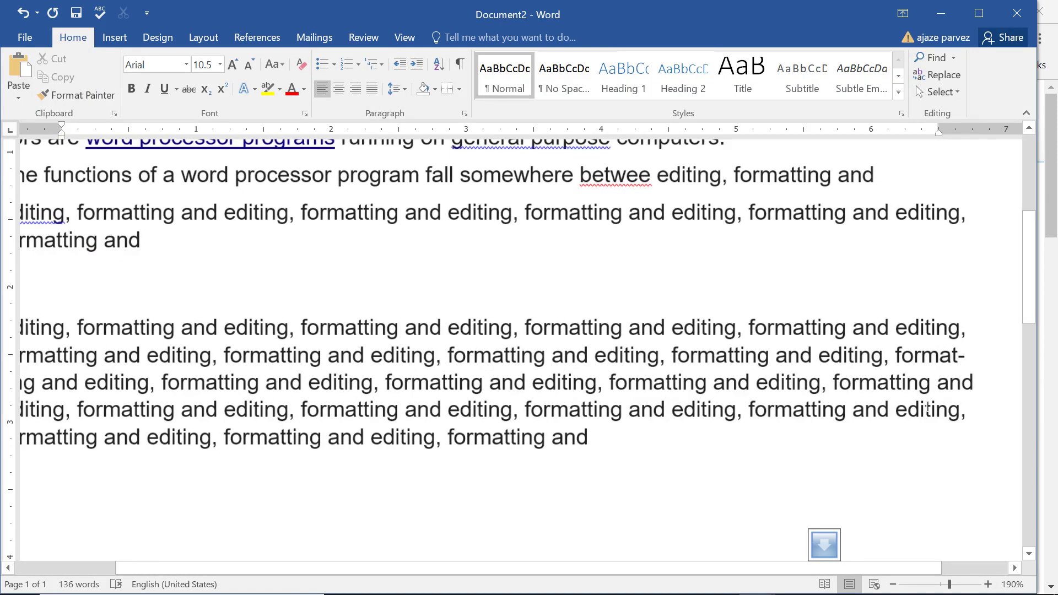
pyautogui.keyDown('ctrl'); pyautogui.scroll(-2, 904, 337); pyautogui.keyUp('ctrl')
pyautogui.scroll(1, 903, 337)
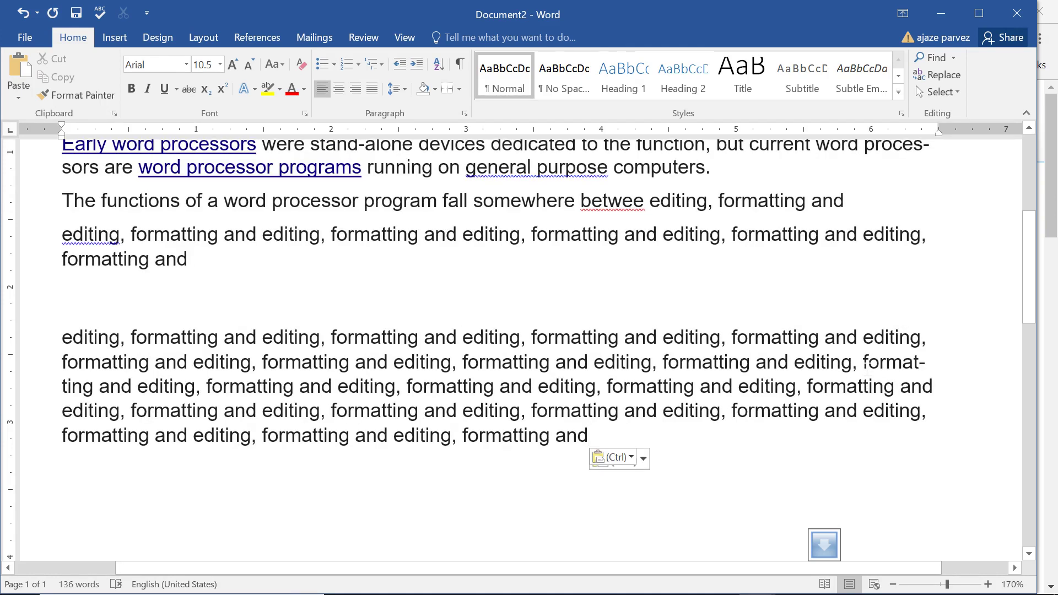
pyautogui.moveTo(863, 362); pyautogui.dragTo(935, 367)
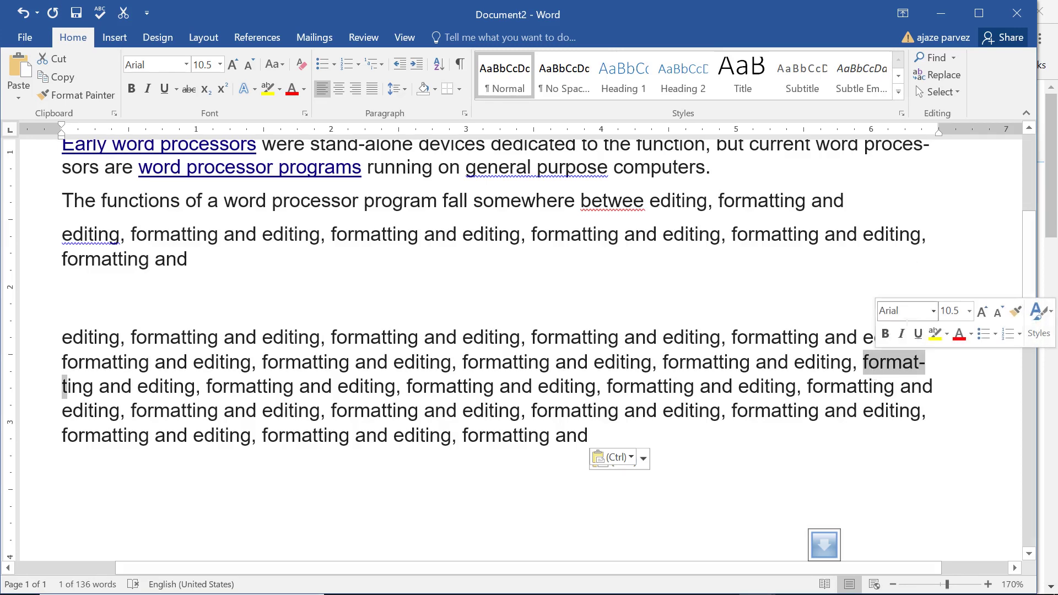
pyautogui.press('Right')
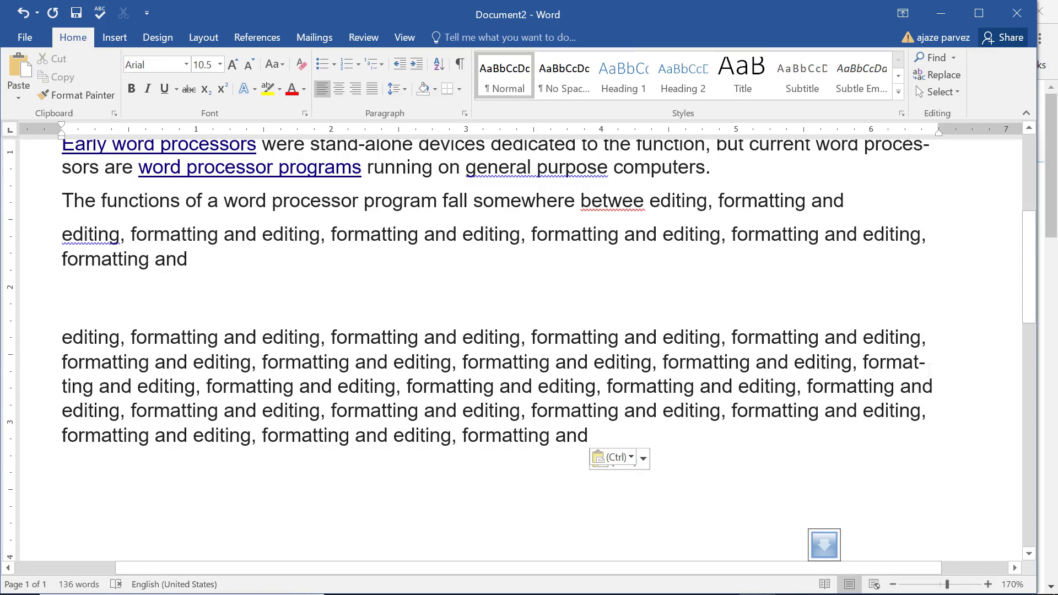
pyautogui.doubleClick(920, 361)
pyautogui.press('Right')
pyautogui.click(205, 35)
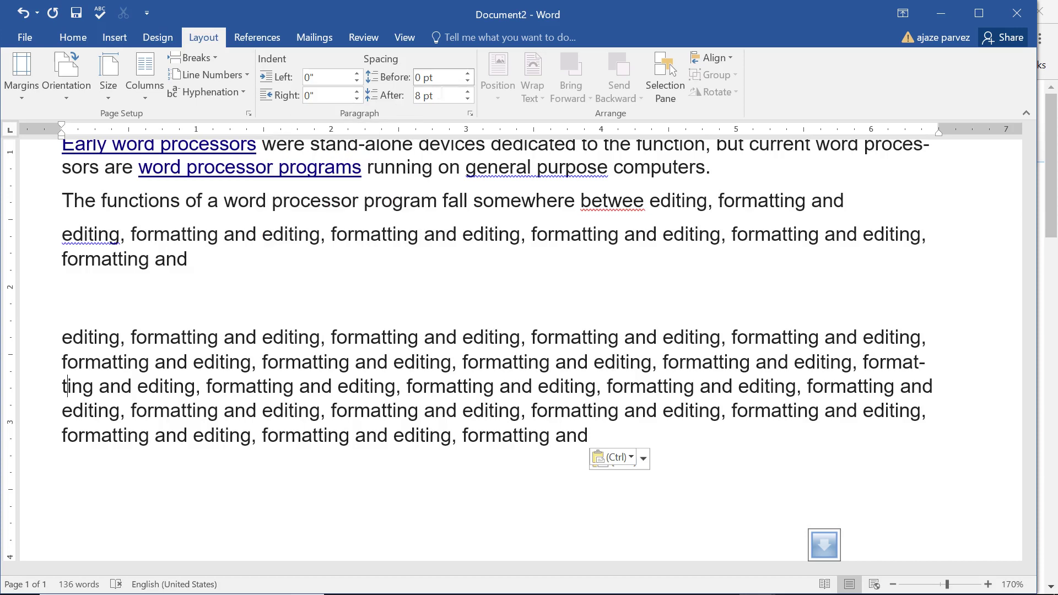
# Indent the last paragraph 0.6" from the left and 0.1" from the right.
pyautogui.click(357, 74)
pyautogui.click(356, 74)
pyautogui.click(356, 74)
pyautogui.click(356, 74)
pyautogui.click(356, 74)
pyautogui.click(356, 73)
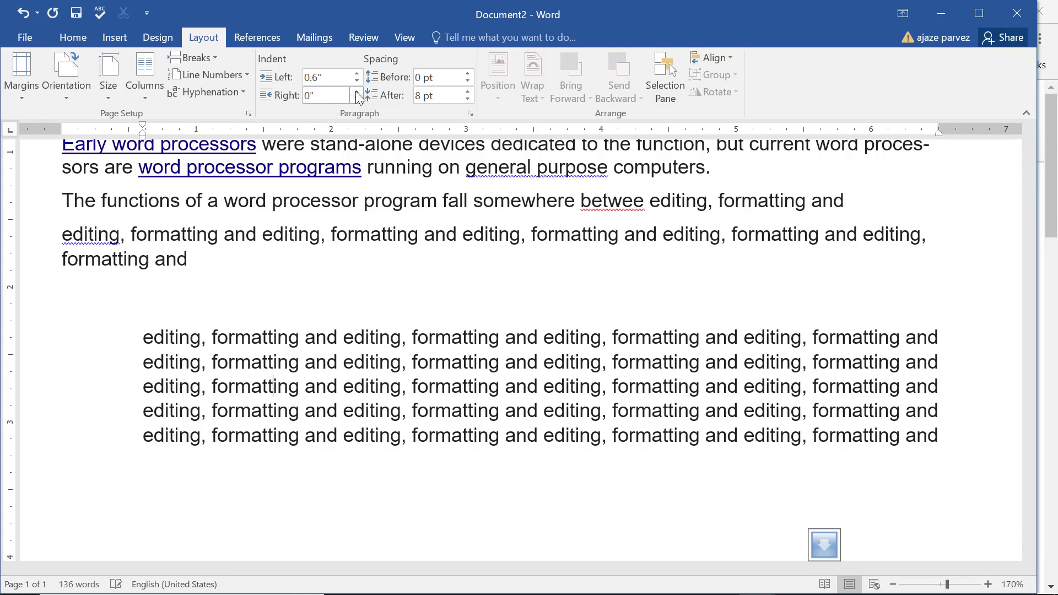
pyautogui.click(357, 99)
pyautogui.click(357, 100)
pyautogui.click(357, 99)
pyautogui.click(357, 99)
pyautogui.click(357, 99)
pyautogui.click(357, 99)
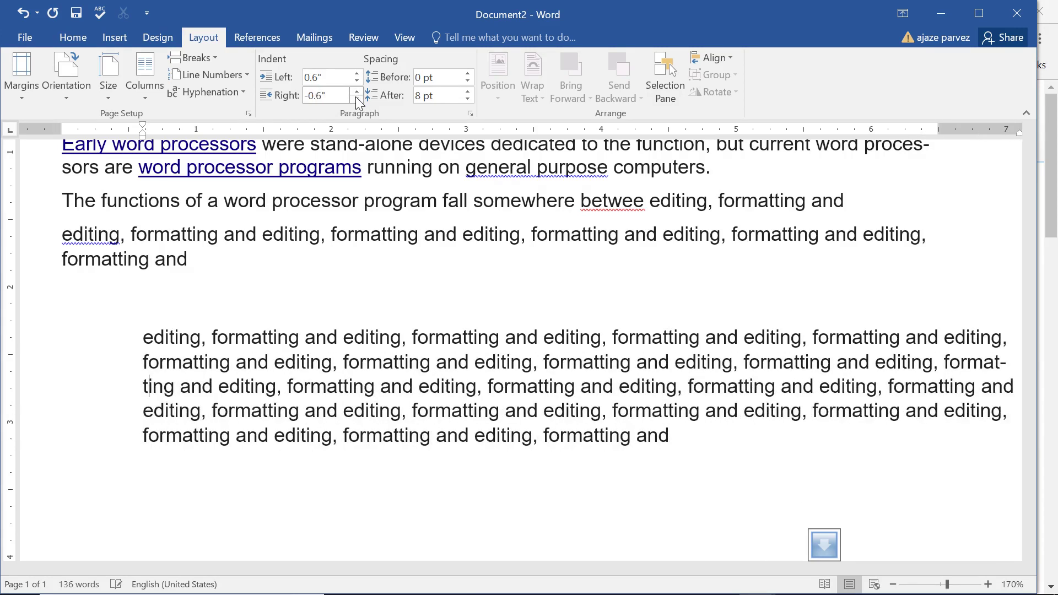
pyautogui.click(357, 99)
pyautogui.click(357, 92)
pyautogui.click(357, 92)
pyautogui.click(357, 92)
pyautogui.click(357, 92)
pyautogui.click(357, 92)
pyautogui.click(357, 92)
pyautogui.click(357, 92)
pyautogui.click(357, 92)
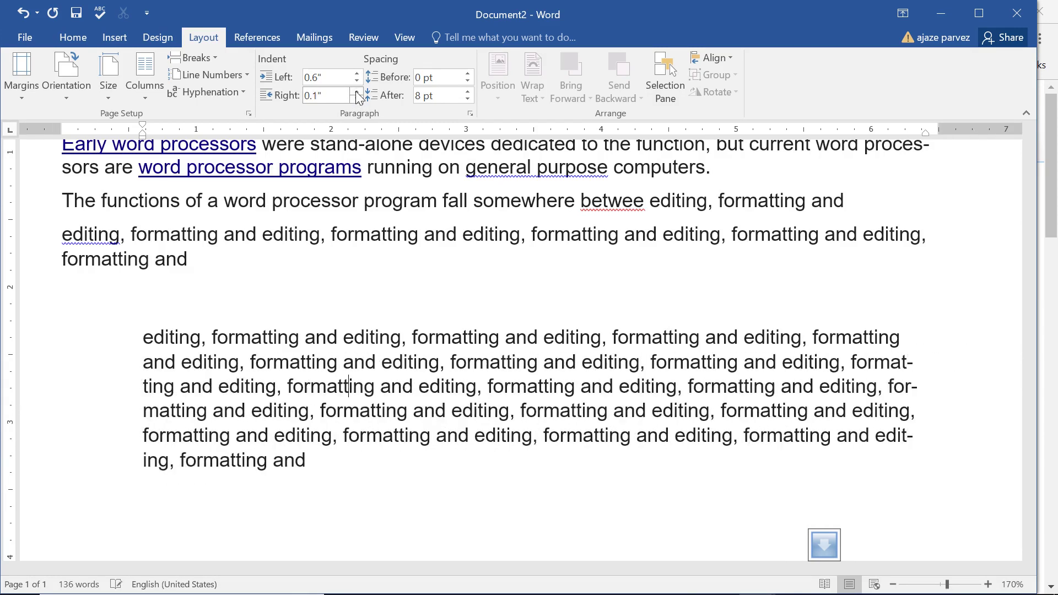
# Give the paragraph 36 pt spacing before and increase its spacing after.
pyautogui.click(468, 75)
pyautogui.click(469, 74)
pyautogui.click(468, 74)
pyautogui.click(468, 74)
pyautogui.click(468, 74)
pyautogui.click(468, 75)
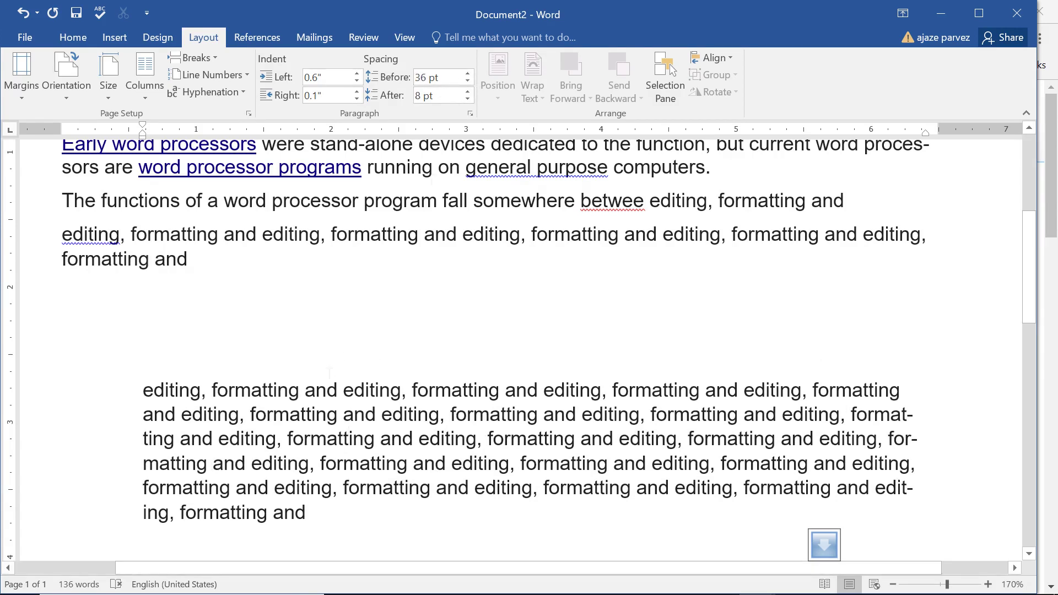
pyautogui.click(306, 390)
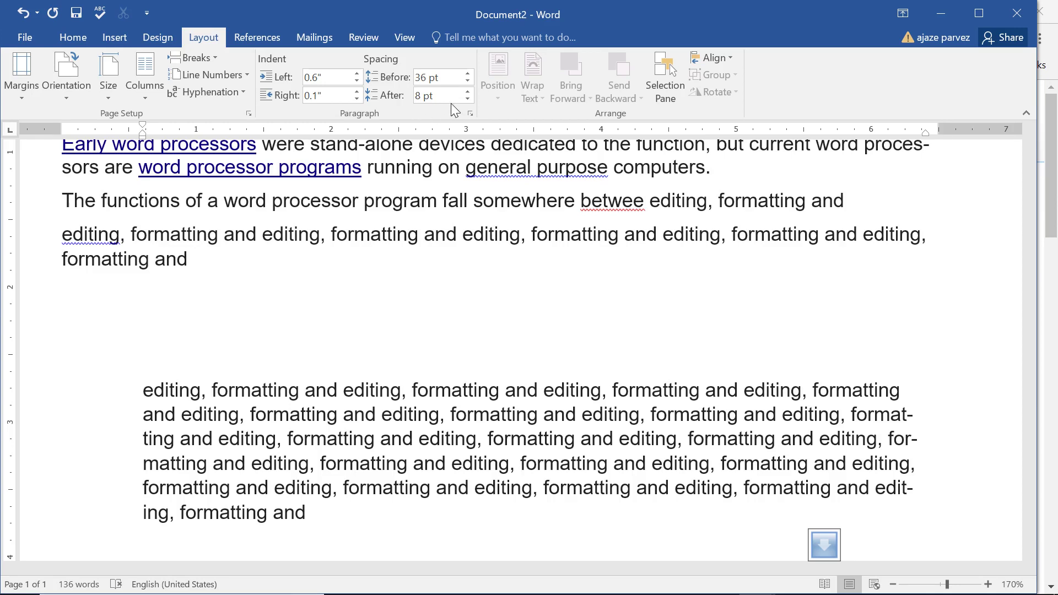
pyautogui.click(468, 91)
pyautogui.click(467, 92)
pyautogui.click(468, 92)
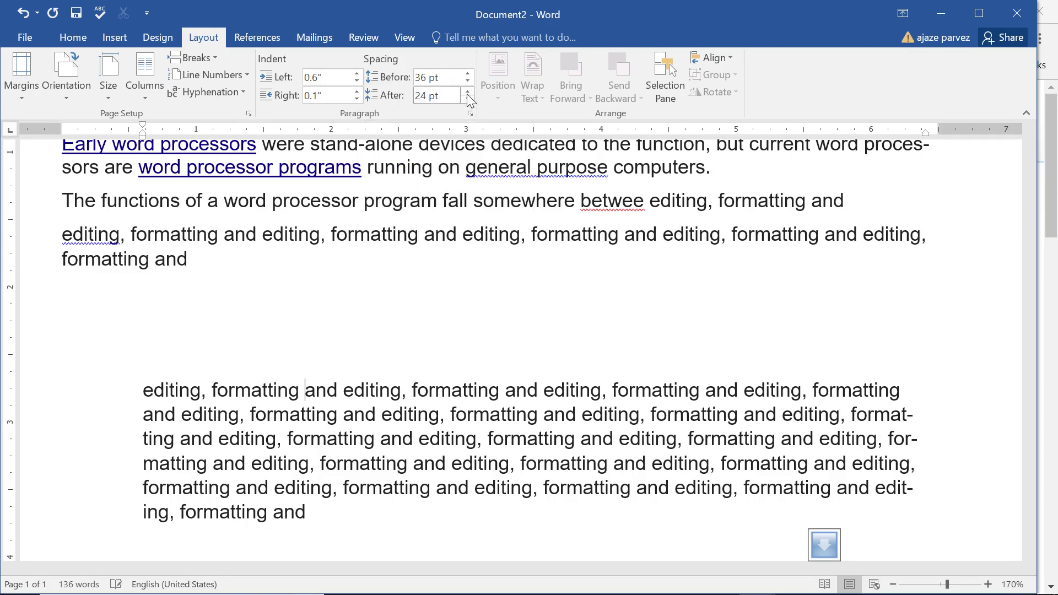
pyautogui.click(467, 92)
pyautogui.click(467, 91)
pyautogui.click(467, 92)
pyautogui.click(467, 92)
pyautogui.click(468, 91)
pyautogui.click(468, 91)
pyautogui.click(468, 92)
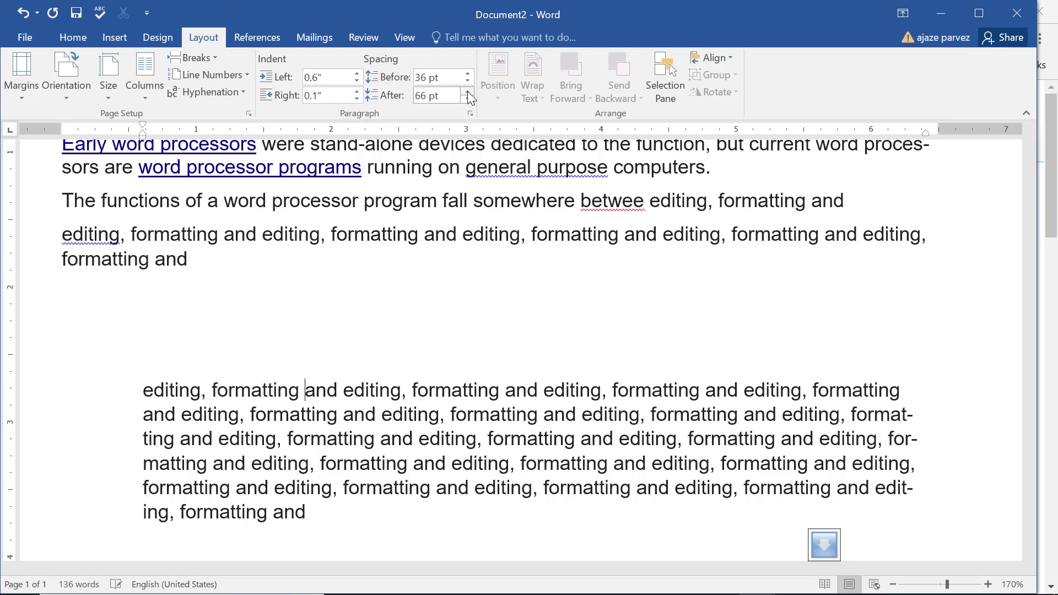
# Select both 'The functions of a word processor' paragraphs and set Spacing After to 0 pt.
pyautogui.click(384, 309)
pyautogui.moveTo(177, 259); pyautogui.dragTo(131, 235)
pyautogui.click(211, 269)
pyautogui.moveTo(211, 269); pyautogui.dragTo(61, 198)
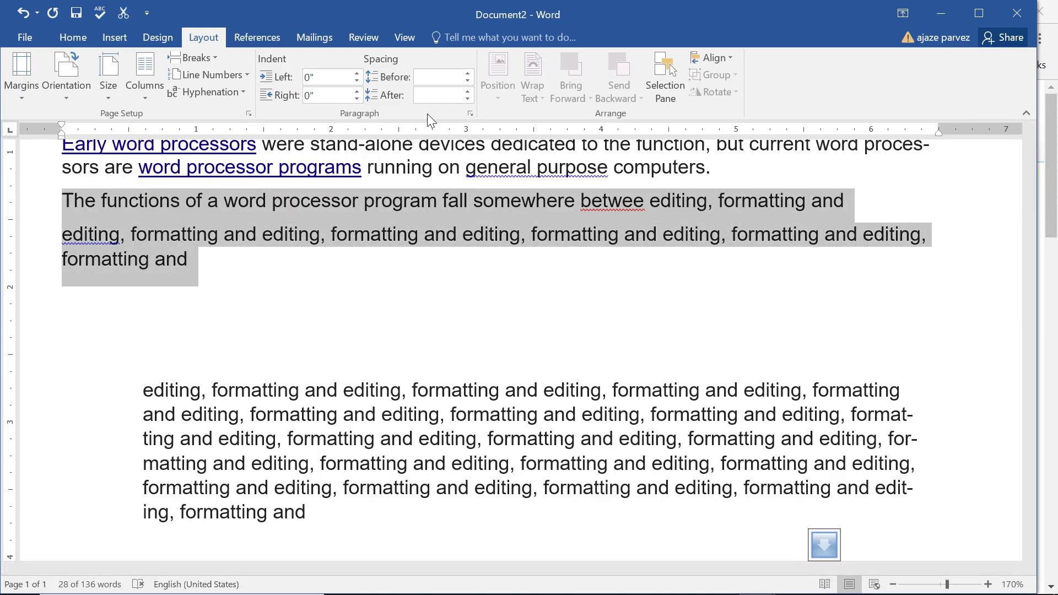
pyautogui.click(467, 92)
pyautogui.click(468, 92)
pyautogui.click(467, 91)
pyautogui.click(468, 91)
pyautogui.click(467, 91)
pyautogui.click(467, 91)
pyautogui.click(467, 91)
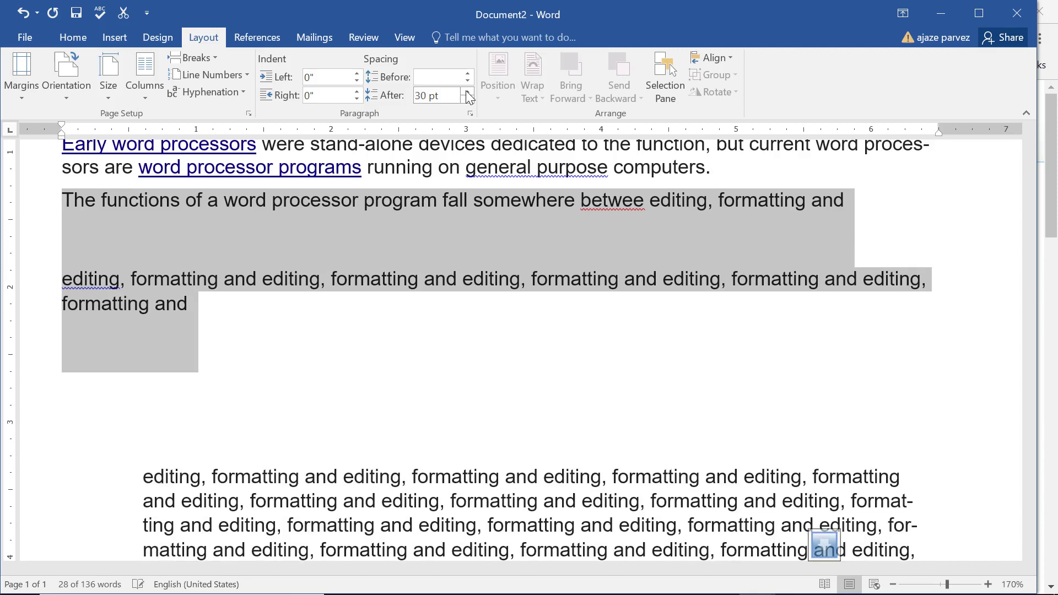
pyautogui.click(467, 92)
pyautogui.click(467, 99)
pyautogui.click(467, 99)
pyautogui.click(468, 99)
pyautogui.click(468, 99)
pyautogui.click(468, 99)
pyautogui.click(467, 99)
pyautogui.click(467, 99)
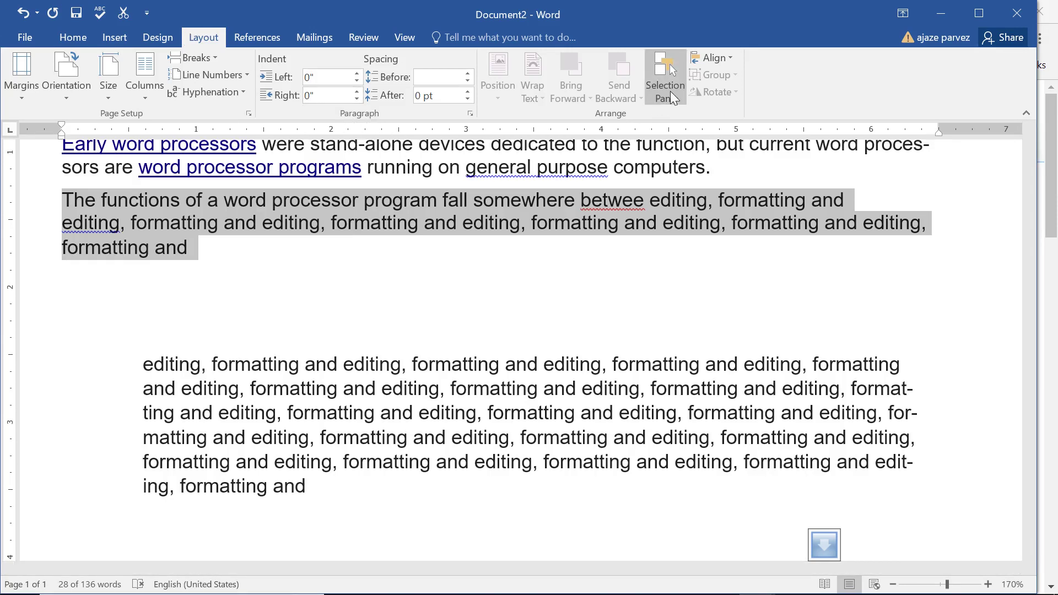
# Dismiss the Align menu and zoom out to 110% to show the title through the indented paragraph.
pyautogui.click(722, 58)
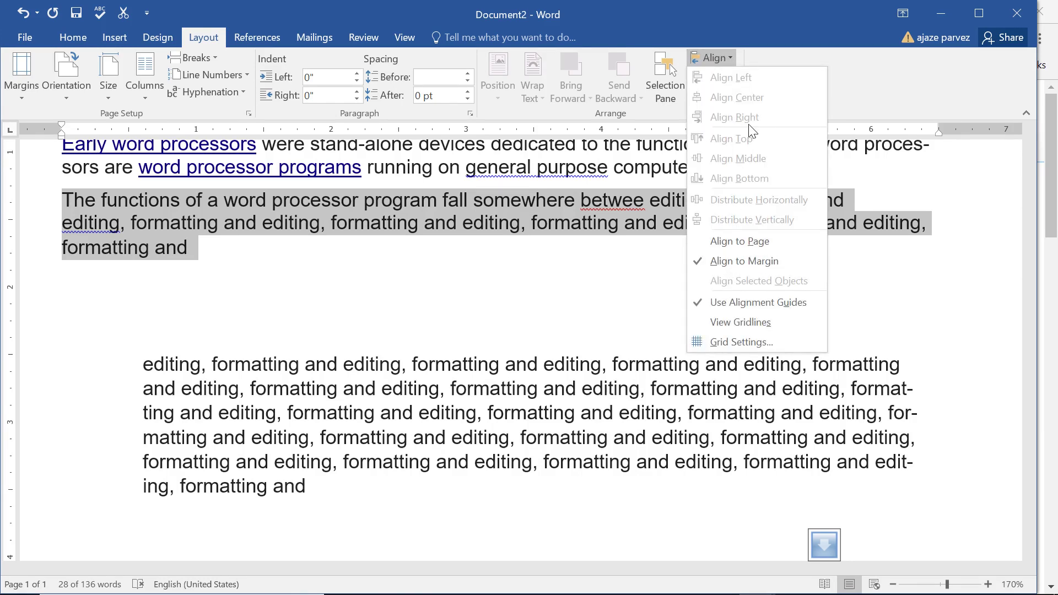
pyautogui.press('Escape')
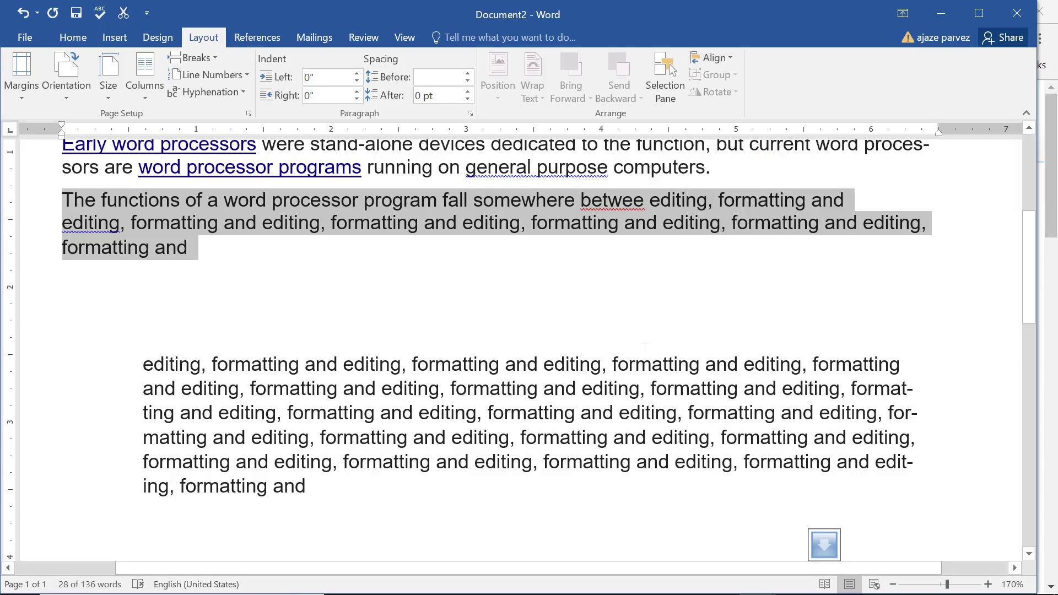
pyautogui.click(496, 424)
pyautogui.scroll(4, 518, 347)
pyautogui.scroll(-4, 642, 347)
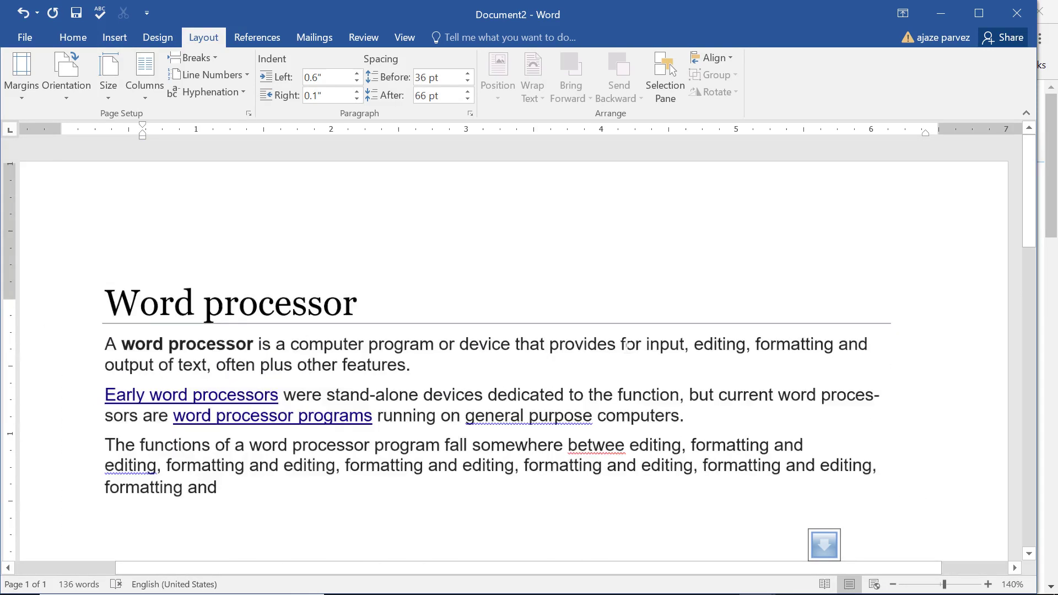
pyautogui.scroll(-2, 627, 346)
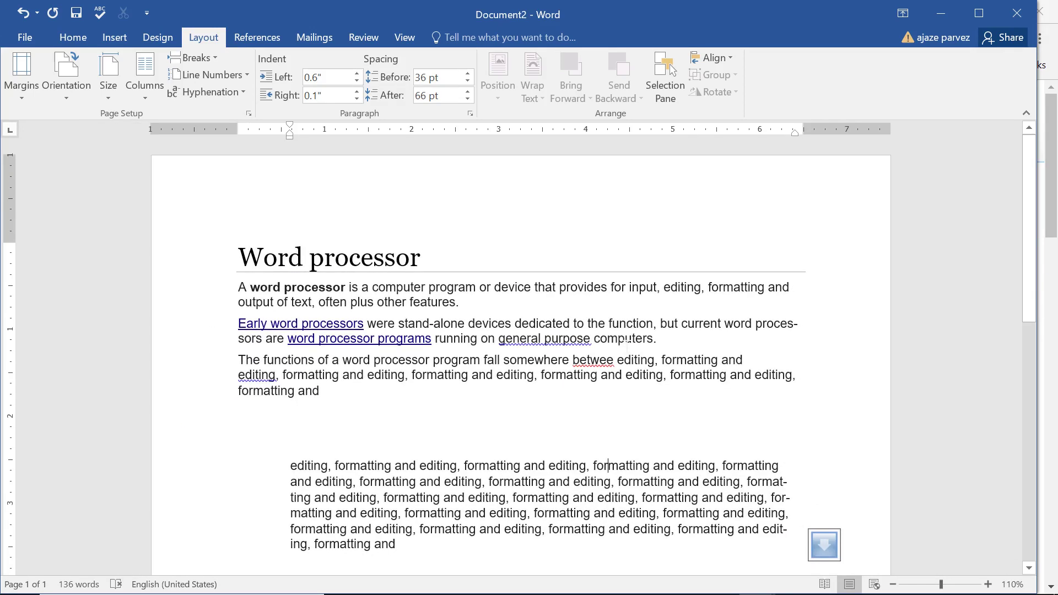
pyautogui.click(709, 57)
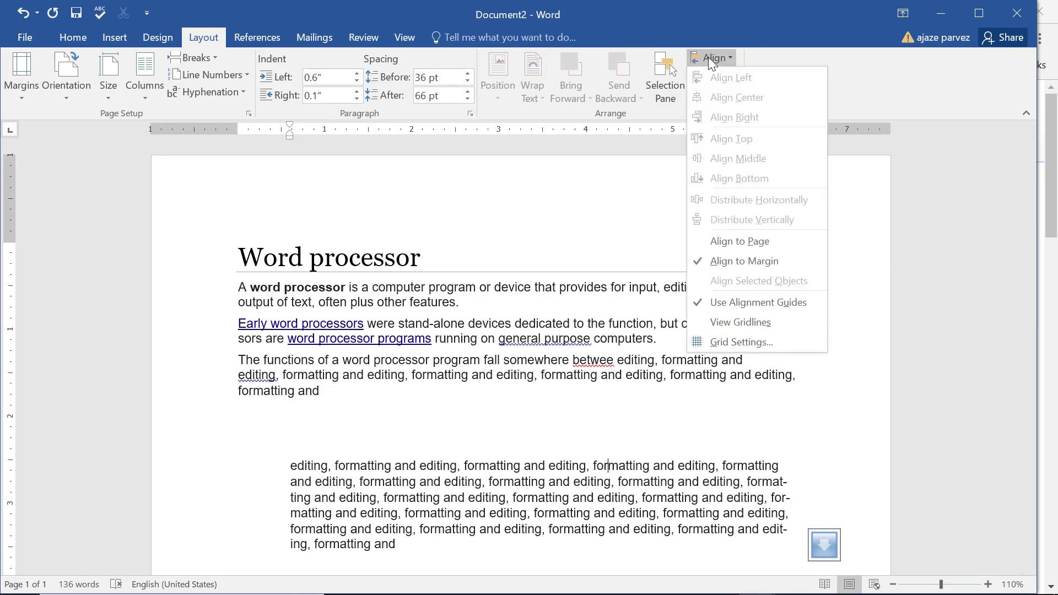
pyautogui.click(722, 320)
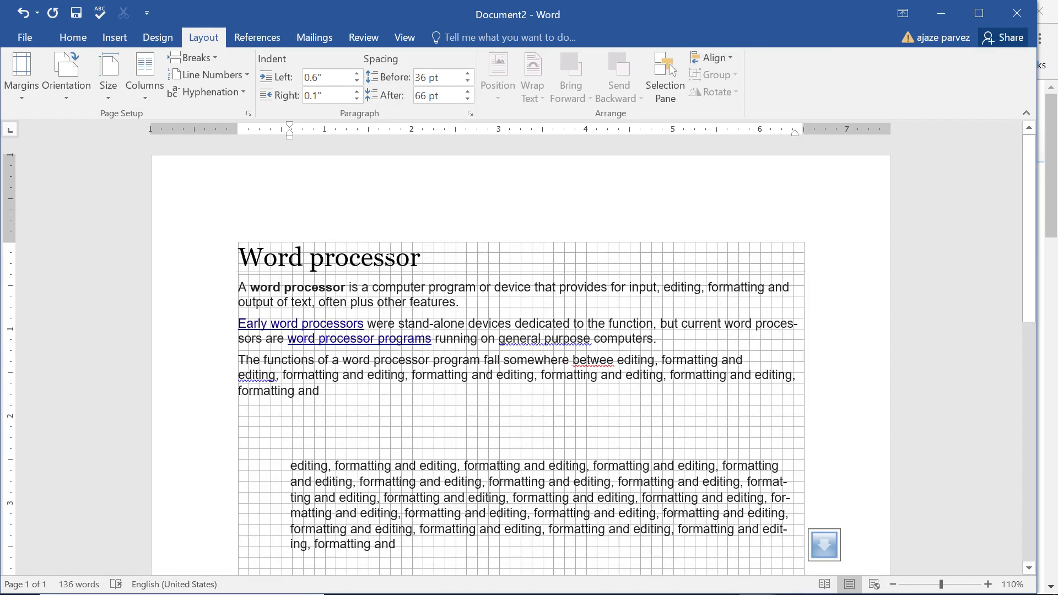
pyautogui.click(309, 257)
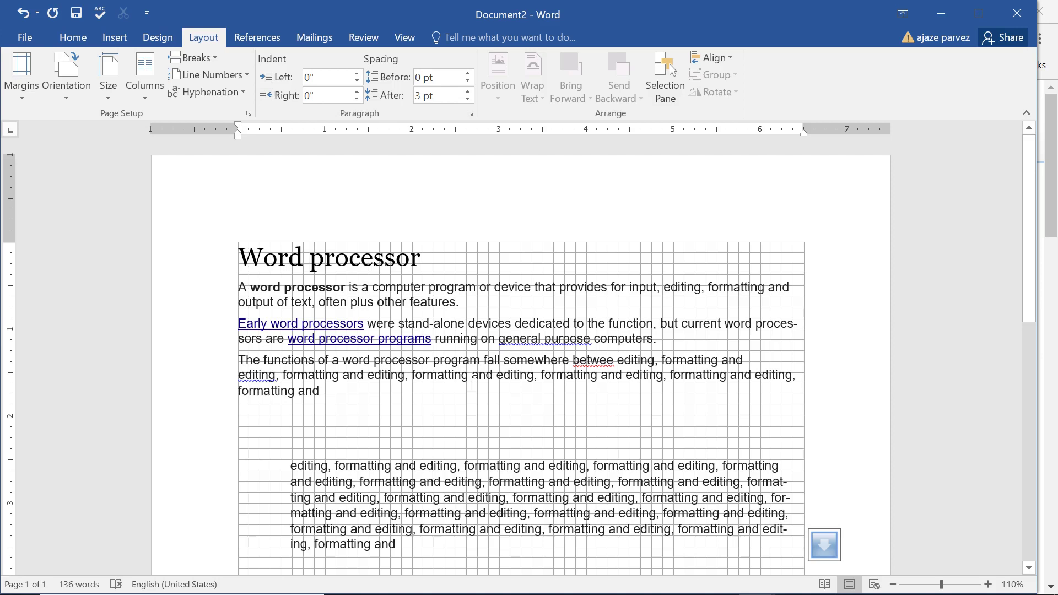
pyautogui.click(724, 58)
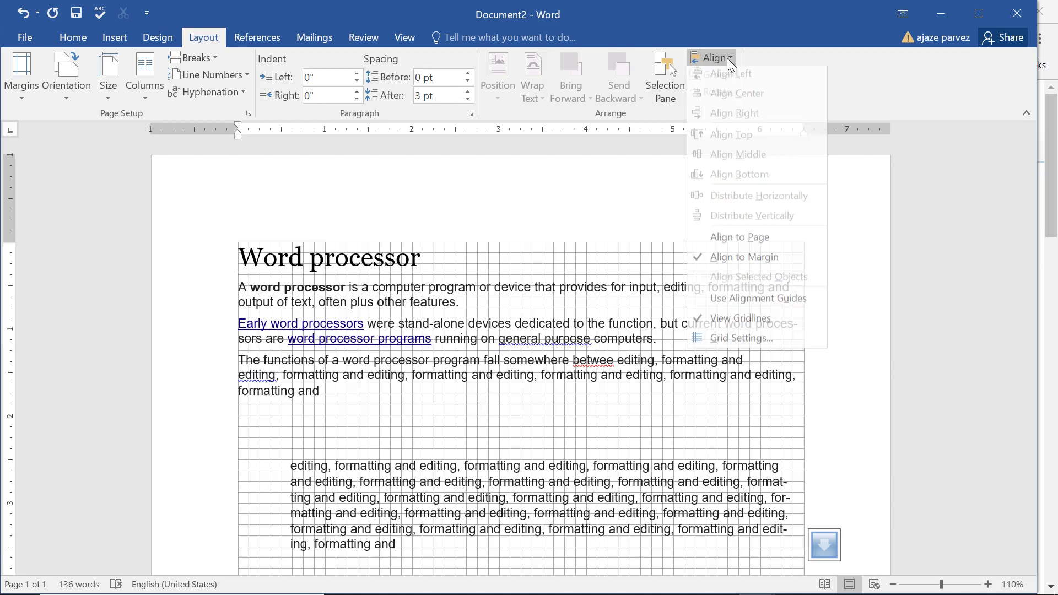
pyautogui.click(726, 323)
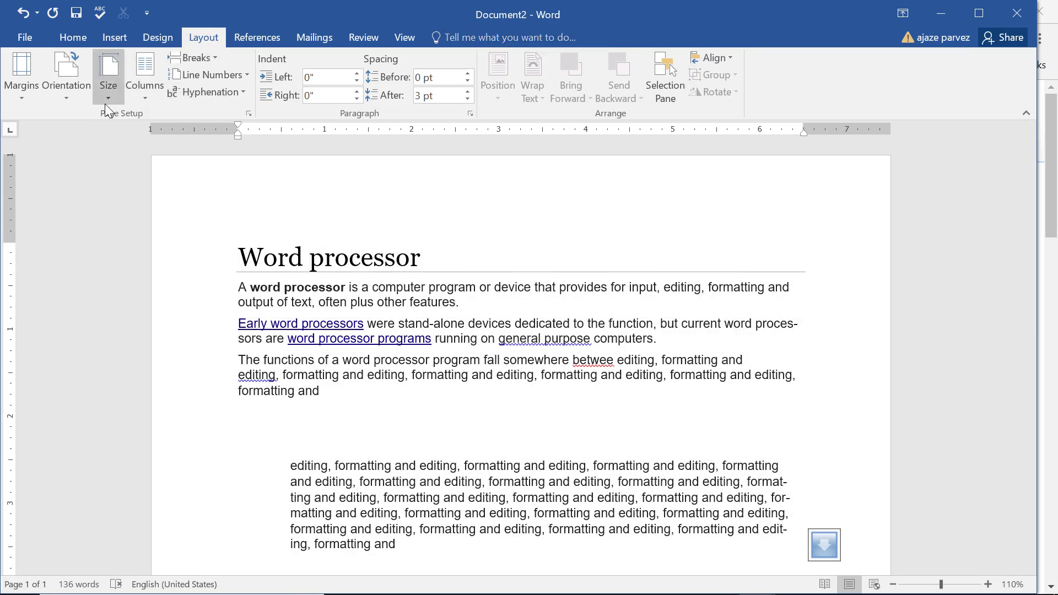
pyautogui.scroll(-3, 370, 405)
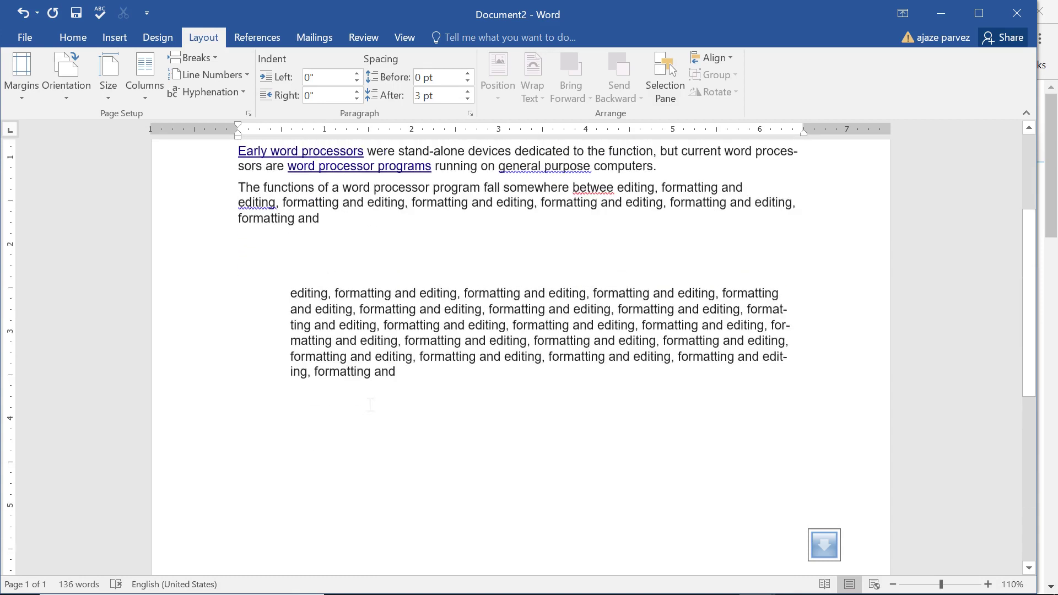